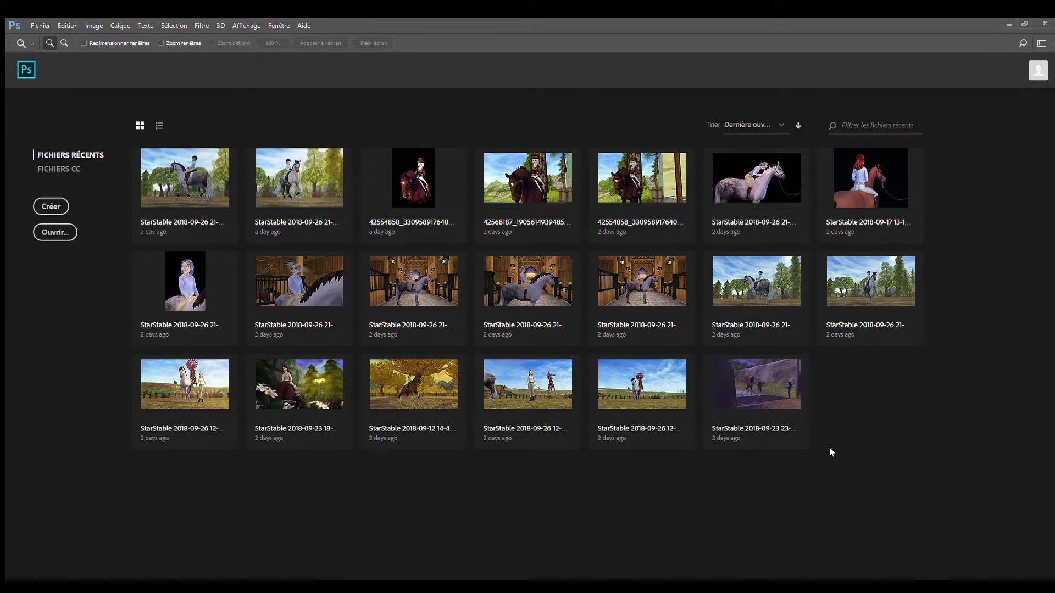
Make a rough Quick Selection around the rider and the black horse
key(Escape)
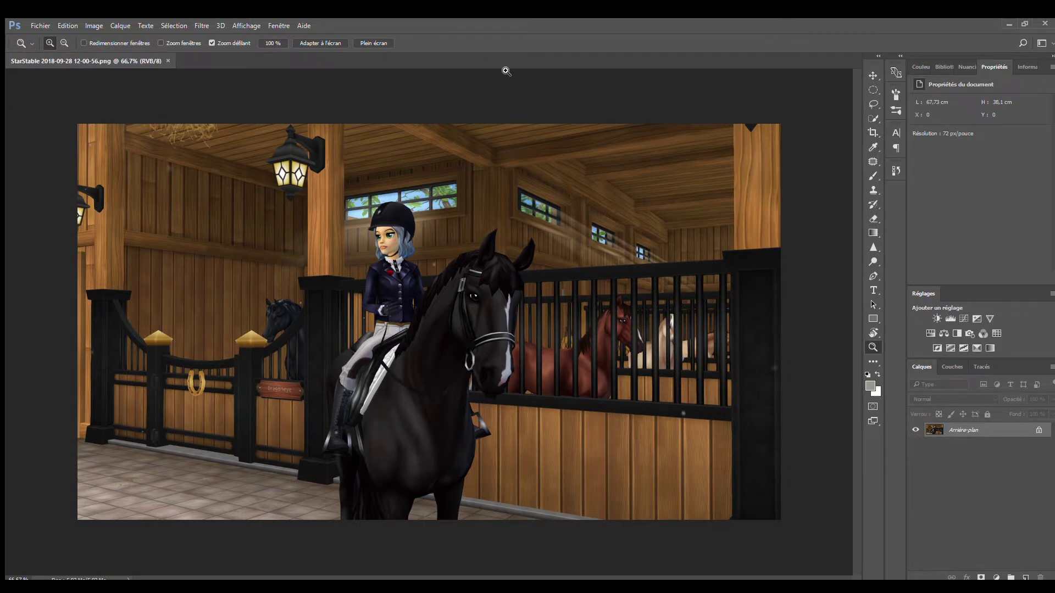
drag(439, 312, 509, 258)
key(w)
drag(376, 427, 385, 395)
scroll(330, 210, down, 5)
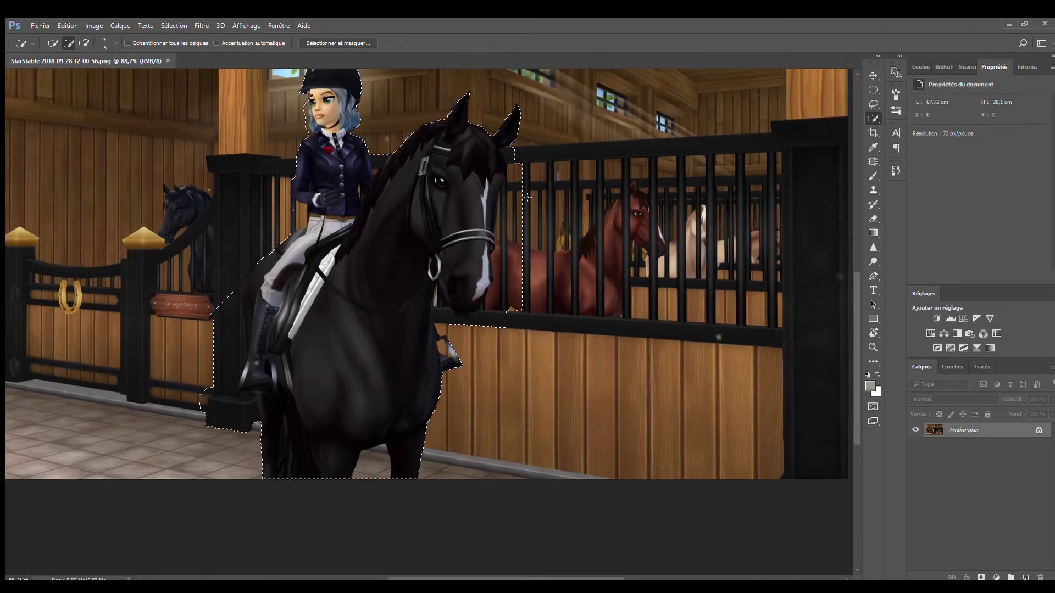
Trim the selection with the Lasso so it follows the horse's ear, forehead and face instead of the fence
key(l)
scroll(476, 162, up, 6)
drag(535, 107, 499, 154)
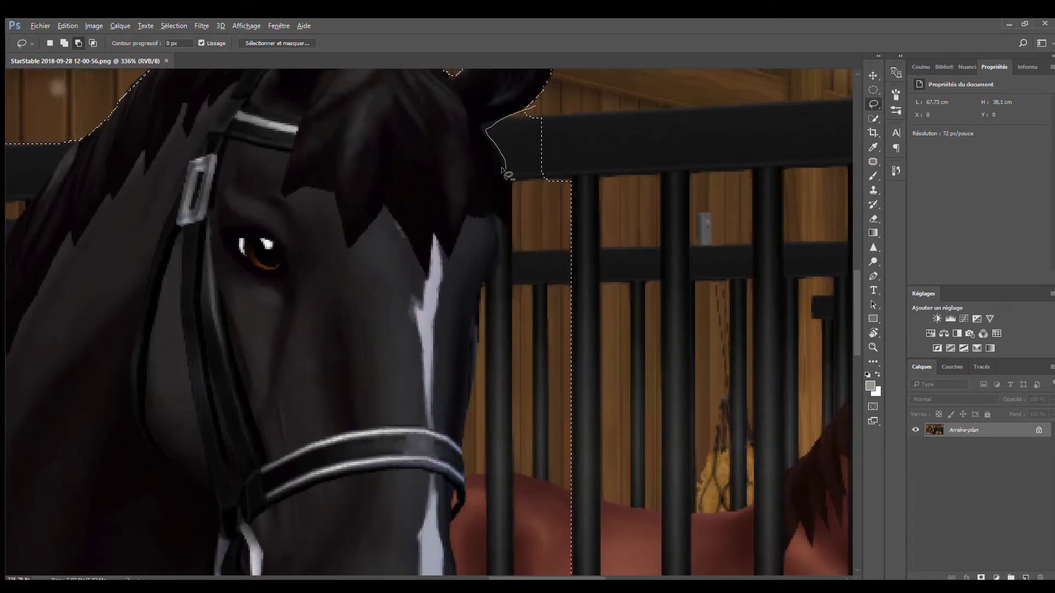
mouse_move(484, 299)
mouse_down()
mouse_move(517, 130)
mouse_move(466, 298)
mouse_move(611, 176)
mouse_move(449, 457)
mouse_move(555, 235)
mouse_move(495, 281)
mouse_move(407, 245)
mouse_move(504, 286)
mouse_up()
scroll(497, 434, down, 4)
scroll(467, 467, down, 4)
Refine the Lasso selection around the horse's muzzle and far stirrup, leaving out the opening inside the stirrup
drag(357, 239, 358, 240)
drag(400, 382, 404, 407)
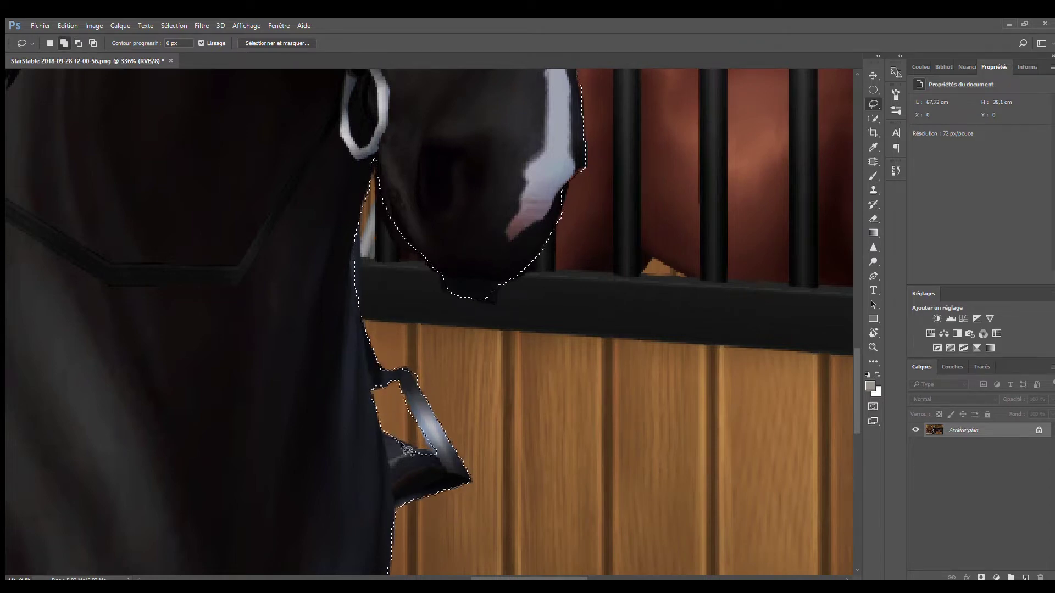
scroll(401, 387, up, 6)
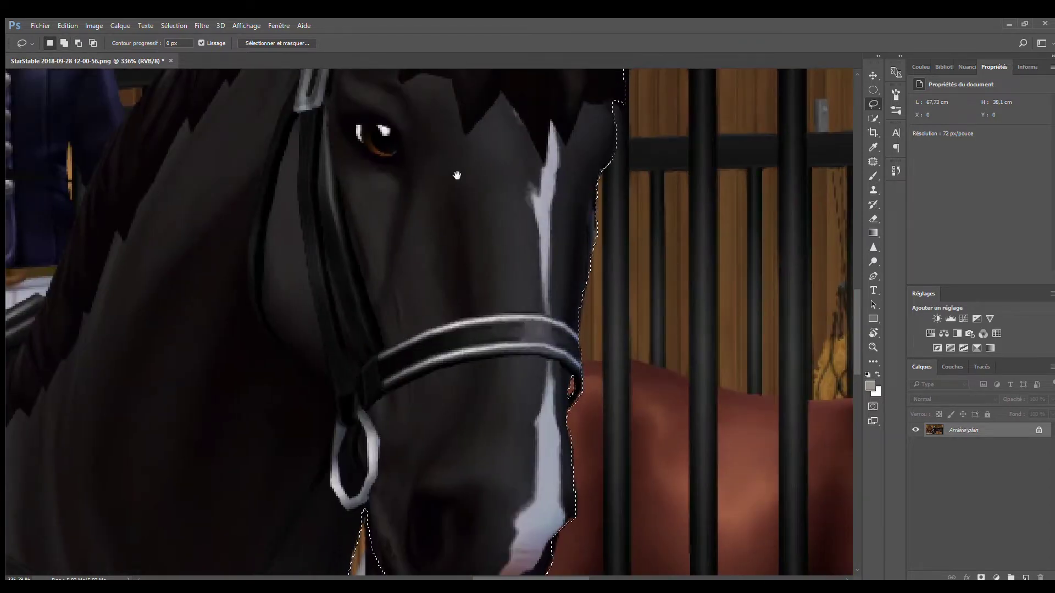
drag(474, 221, 566, 533)
drag(482, 208, 588, 171)
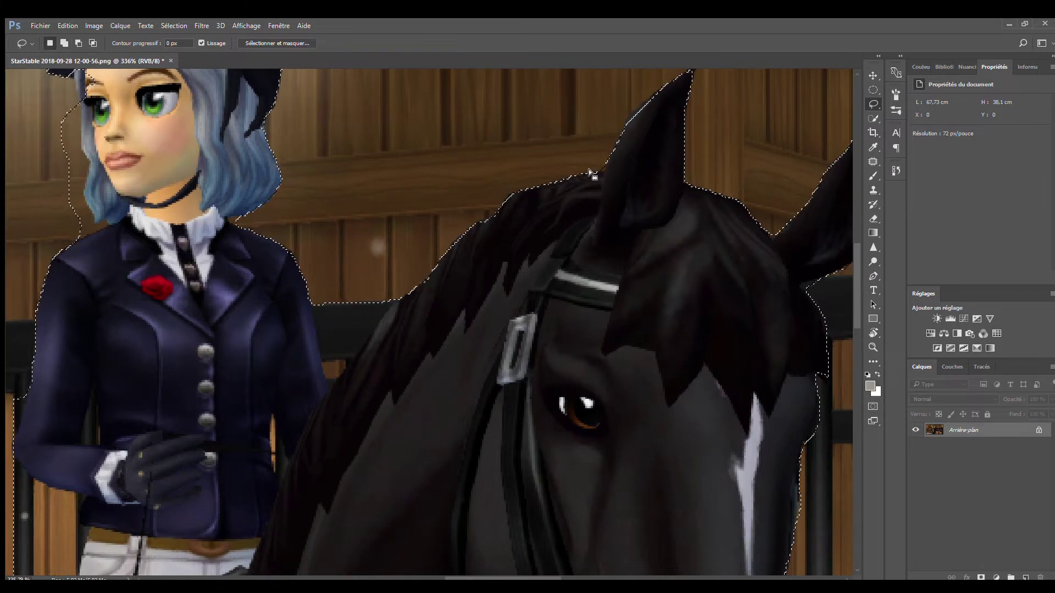
Subtract the background between the rider's arms, jacket and the horse's mane from the selection with the Lasso
drag(335, 363, 555, 176)
scroll(501, 187, down, 2)
mouse_move(494, 150)
mouse_down()
mouse_move(501, 187)
mouse_move(497, 165)
mouse_up()
mouse_move(308, 137)
mouse_down()
mouse_move(379, 198)
mouse_move(385, 240)
mouse_up()
drag(316, 291, 316, 196)
key(ctrl+z)
drag(307, 241, 383, 314)
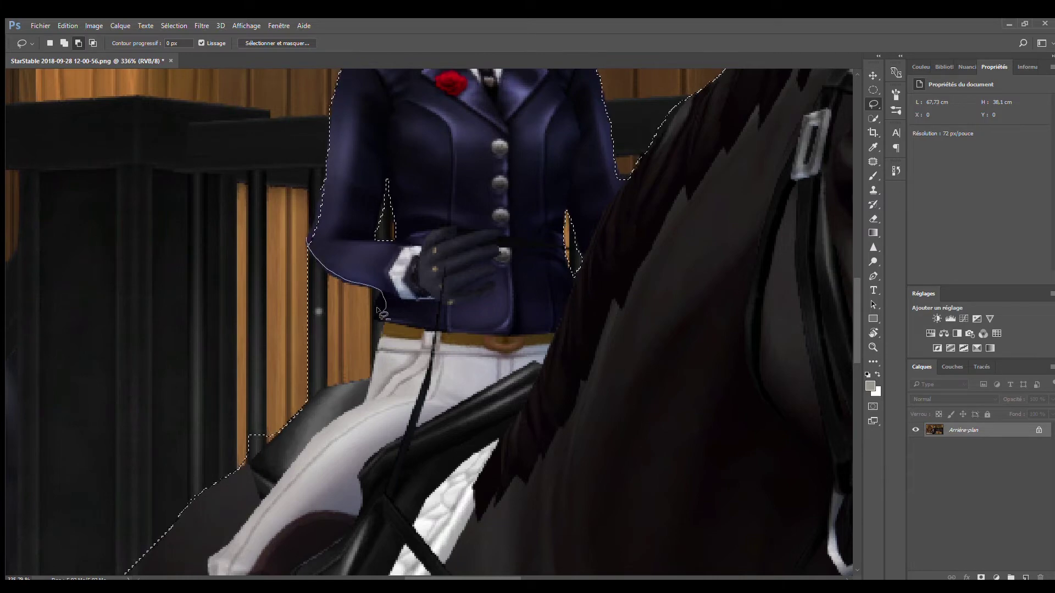
Subtract the dark fence post from the selection along the horse's hindquarters and the rider's near boot and stirrup
scroll(308, 324, up, 5)
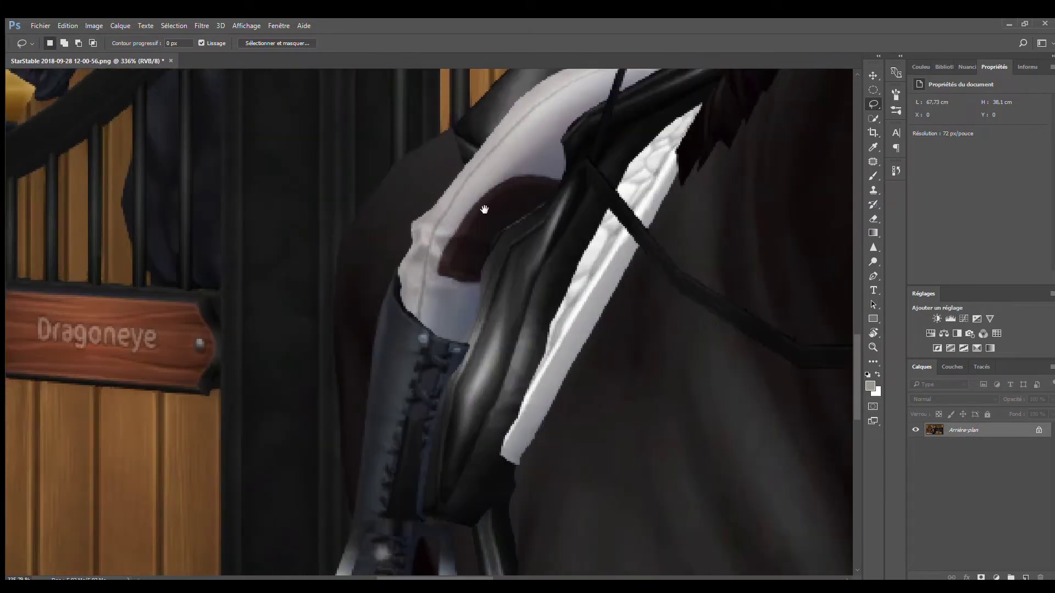
click(200, 348)
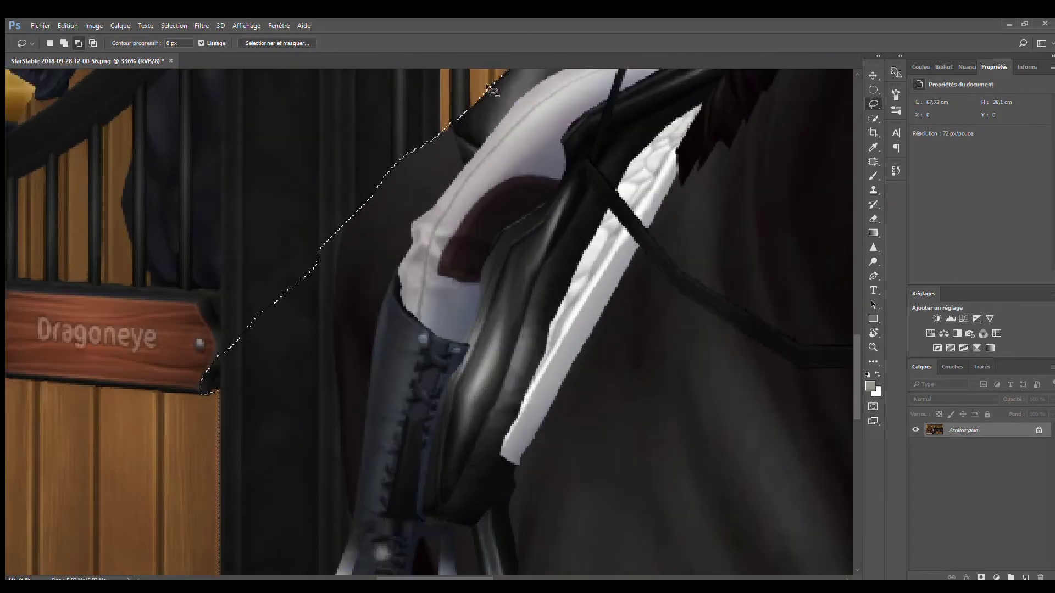
scroll(377, 146, down, 2)
click(318, 471)
scroll(358, 161, down, 6)
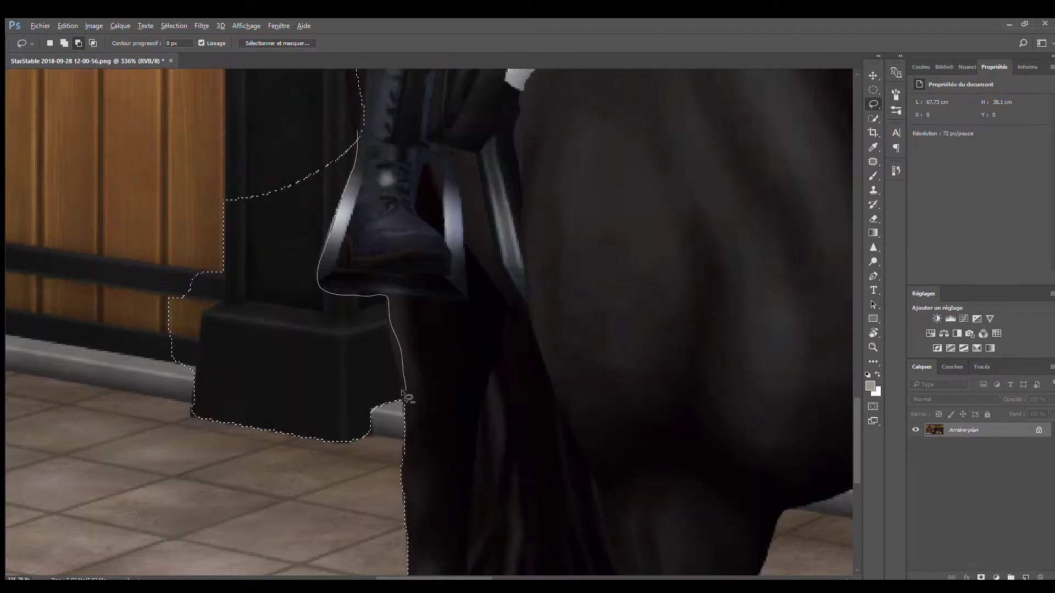
Remove the floor between the horse's front legs from the selection
scroll(403, 395, down, 5)
scroll(407, 356, right, 3)
drag(504, 242, 540, 378)
Invert the selection, fill the stable background with black and deselect
key(z)
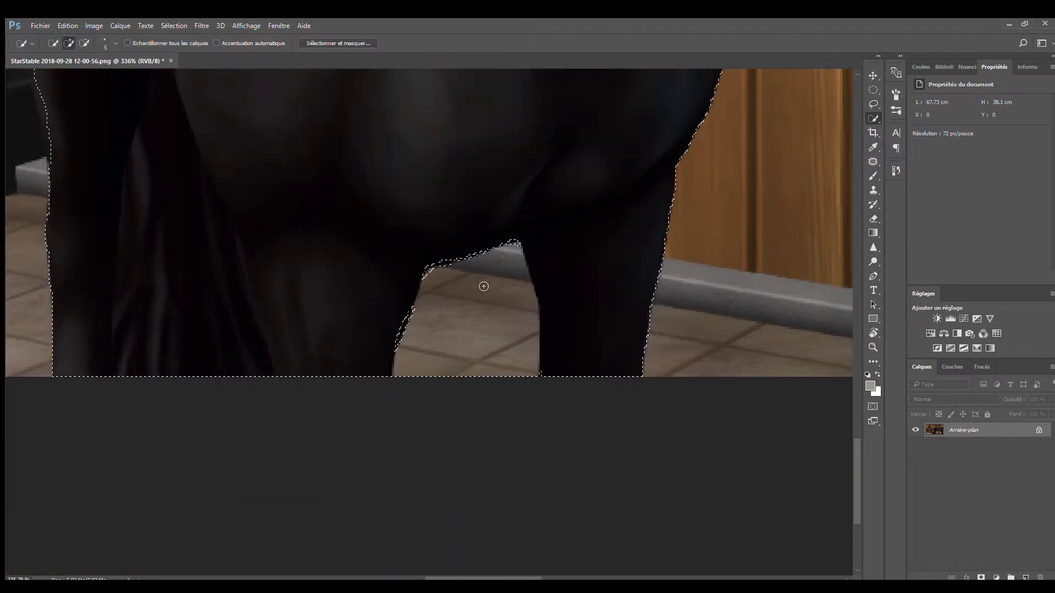
key(ctrl+0)
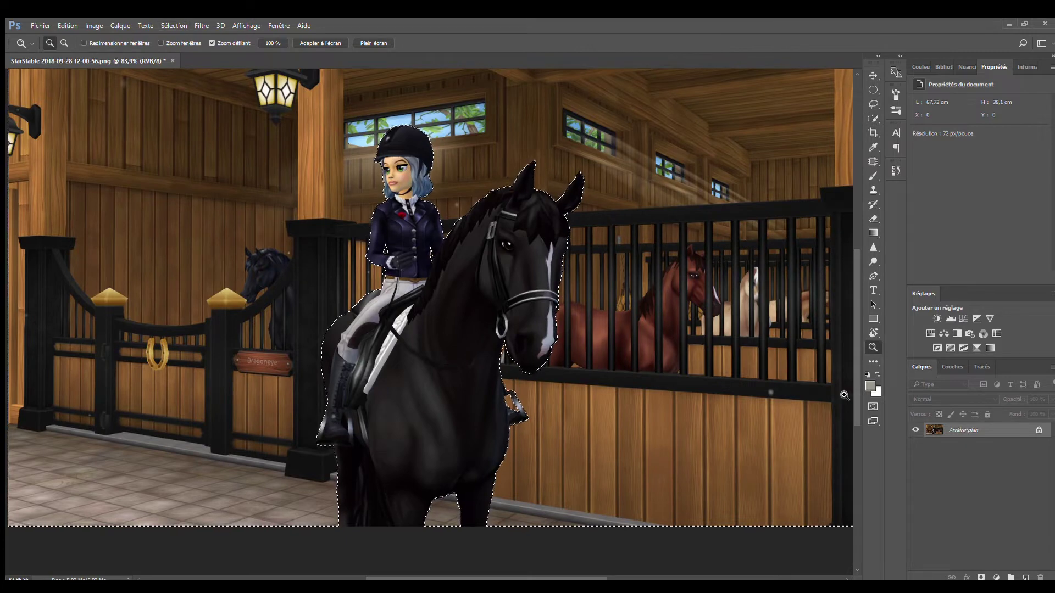
key(alt+BackSpace)
key(ctrl+d)
Paint out the stray light line in front of the rider's helmet with a small black brush
key(b)
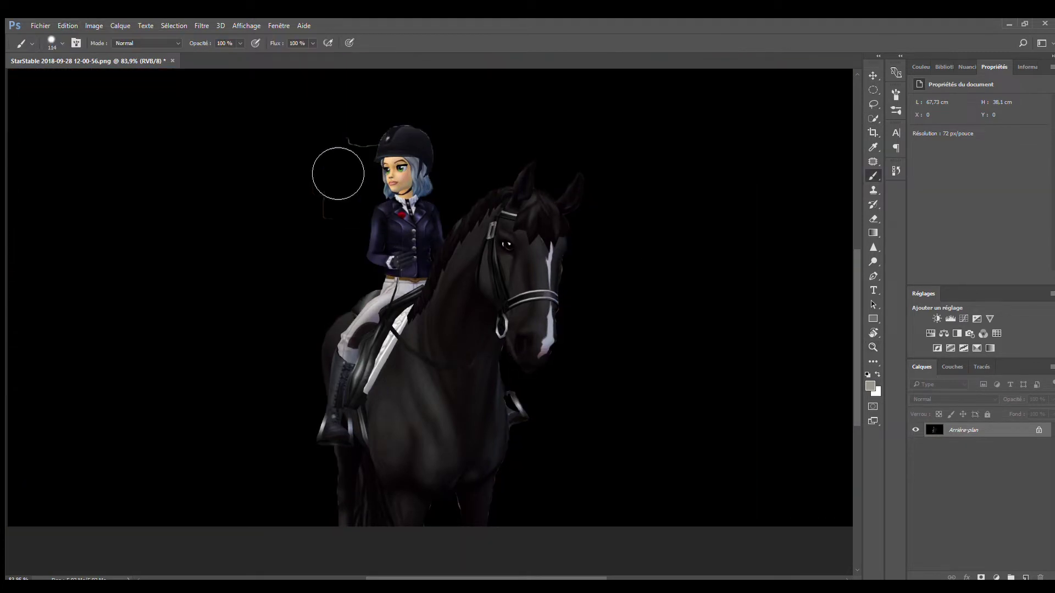
scroll(393, 190, up, 6)
scroll(384, 309, up, 3)
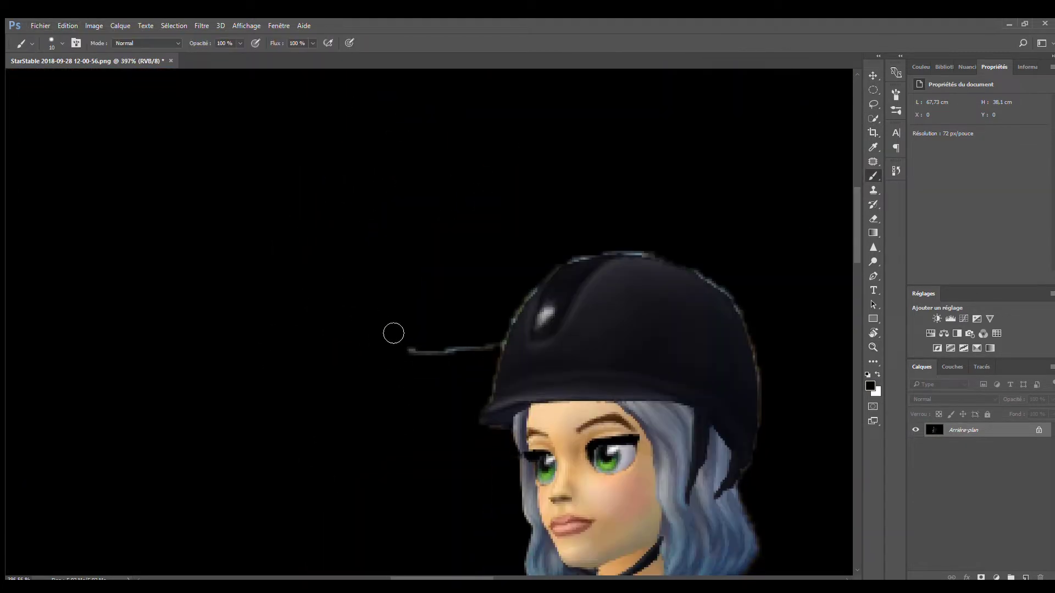
key(d)
key(z)
scroll(459, 256, up, 3)
key(b)
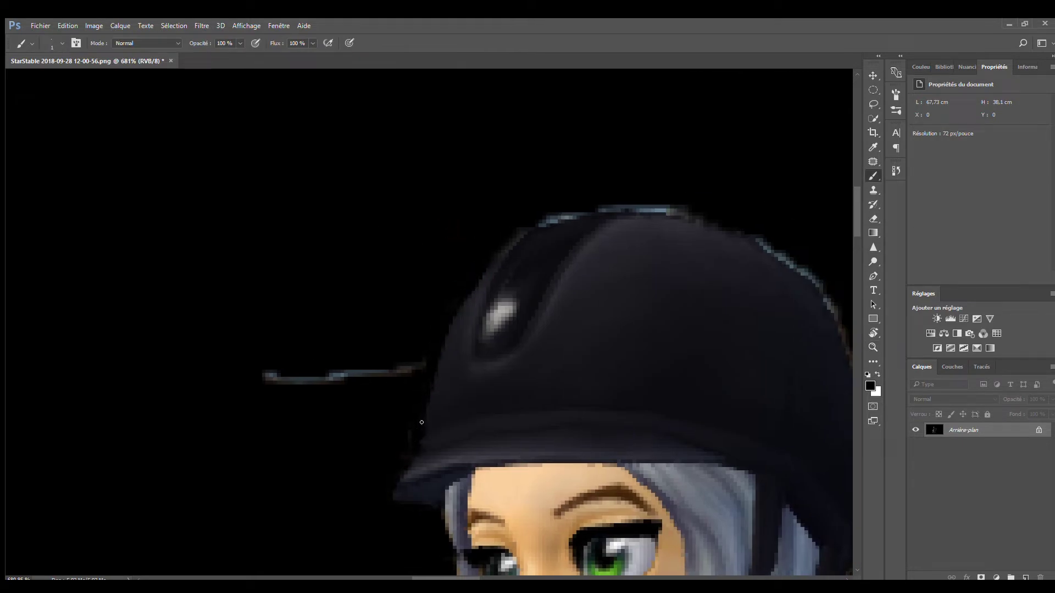
drag(548, 220, 351, 148)
key(ctrl+z)
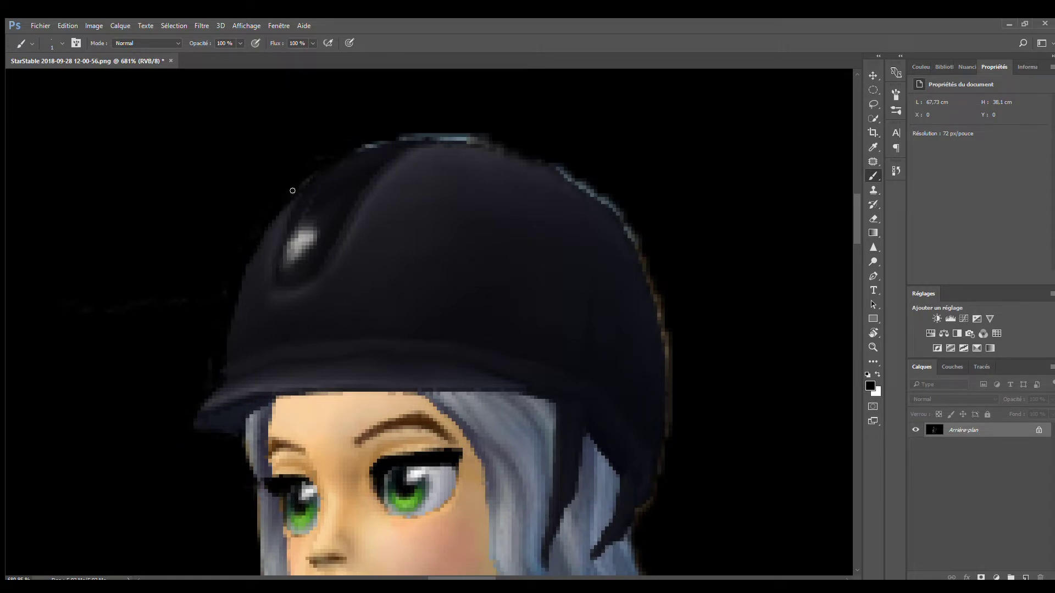
Paint out the leftover fringe around the rider's helmet, hair and shoulder with a 1 px black brush
drag(229, 305, 361, 147)
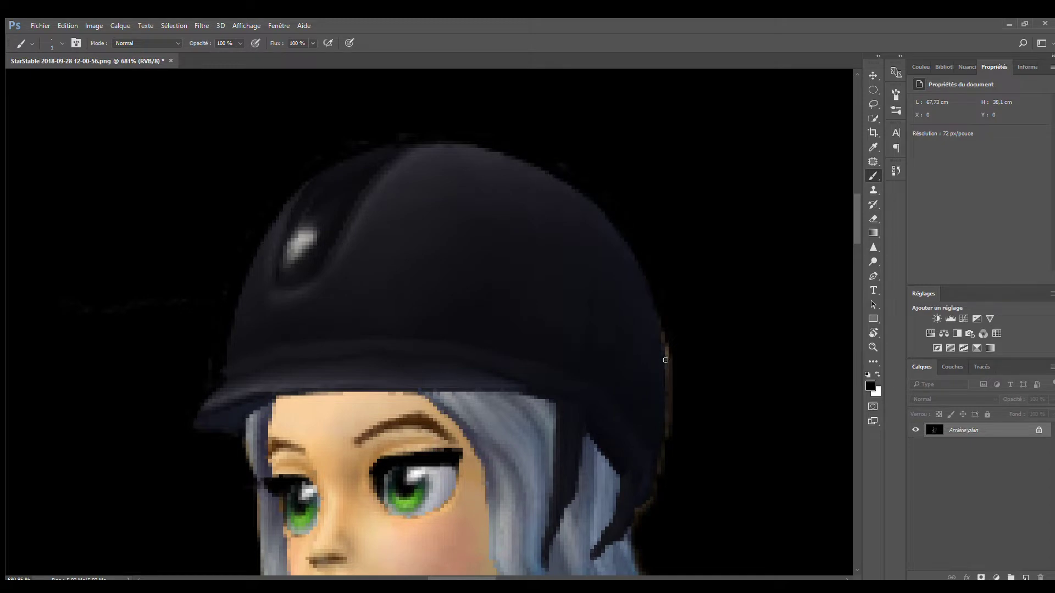
drag(657, 473, 494, 104)
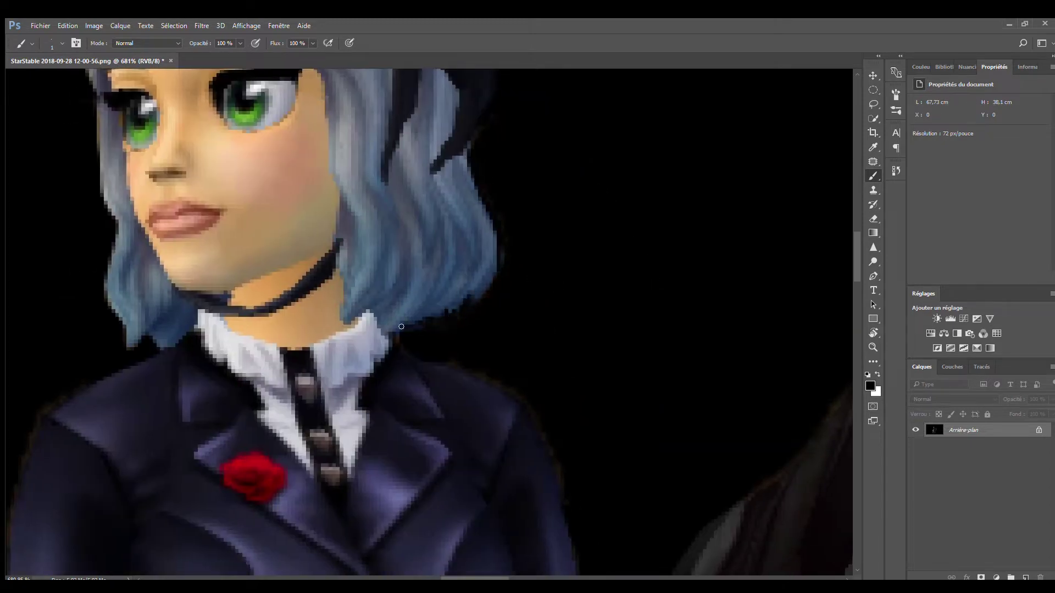
scroll(406, 325, down, 6)
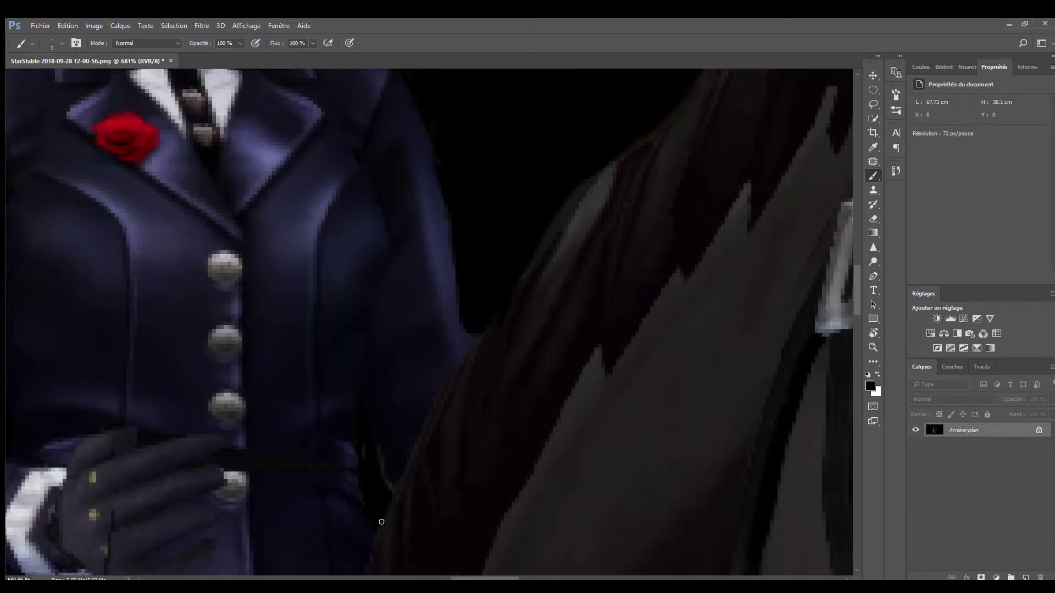
Paint out the coloured fringe along the horse's mane, forelock and ears in black
scroll(477, 341, right, 10)
scroll(477, 342, up, 5)
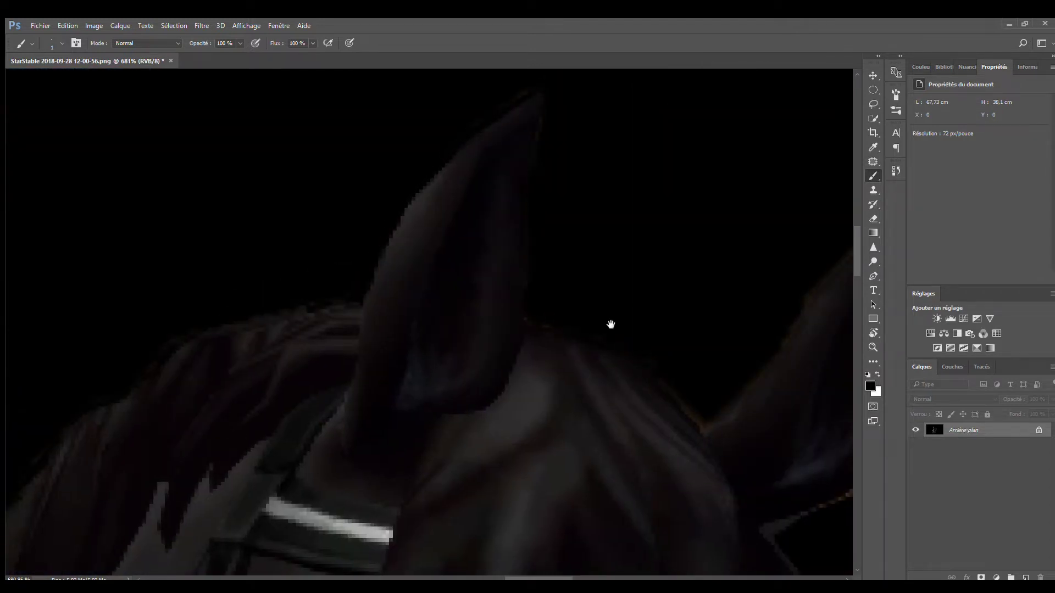
scroll(535, 287, down, 3)
scroll(535, 287, right, 4)
drag(674, 135, 515, 174)
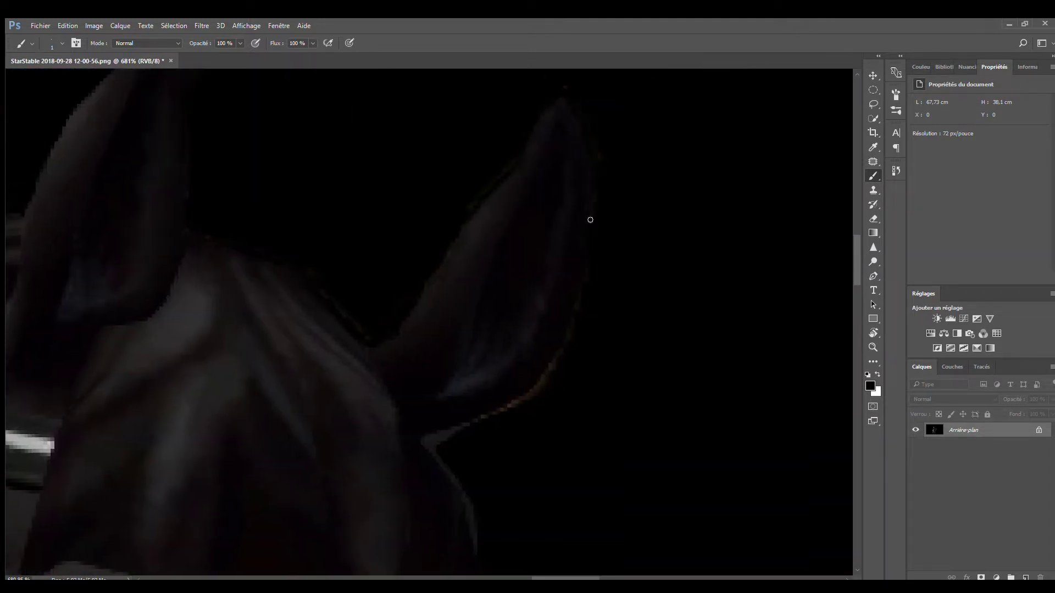
Paint out the orange and red fringe down the horse's face, noseband and muzzle in black
scroll(419, 443, down, 5)
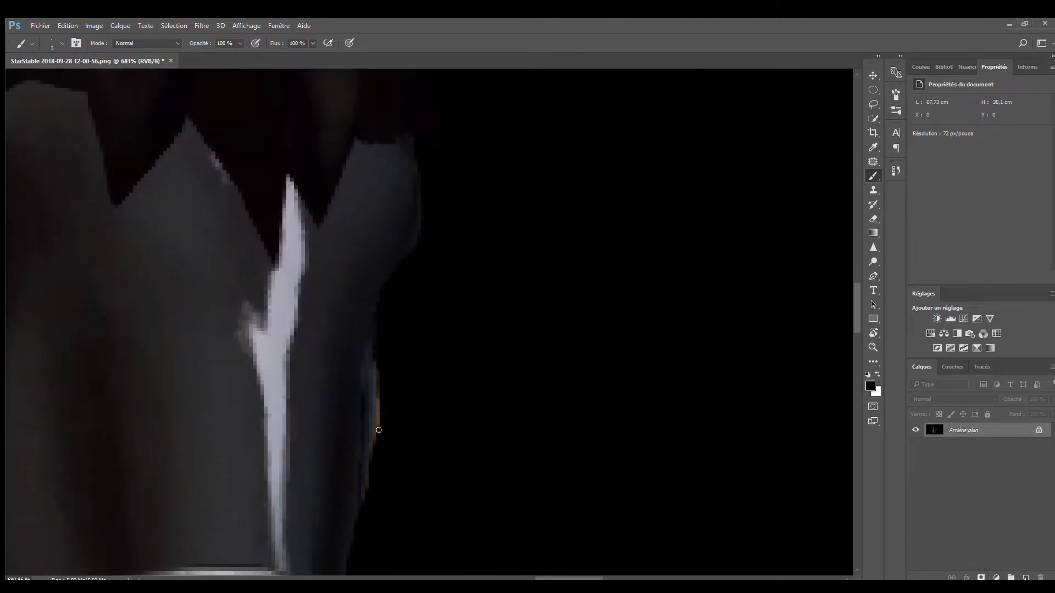
scroll(451, 215, down, 5)
scroll(451, 215, left, 2)
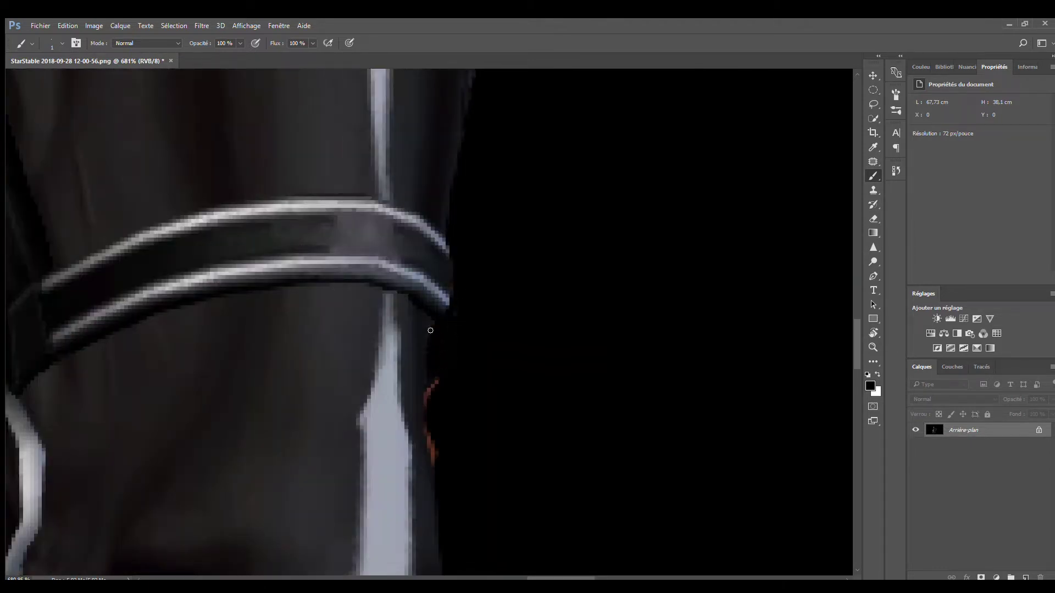
scroll(430, 330, down, 5)
scroll(365, 414, left, 2)
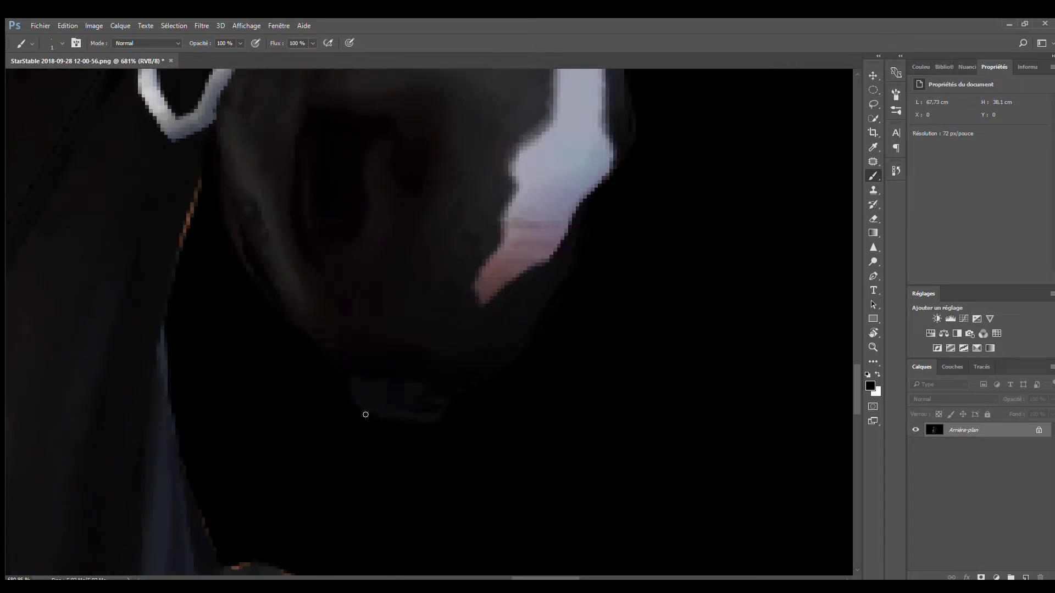
Clean the orange fringe off the horse's neck edge and around the far stirrup with black
scroll(365, 414, left, 2)
scroll(284, 209, down, 5)
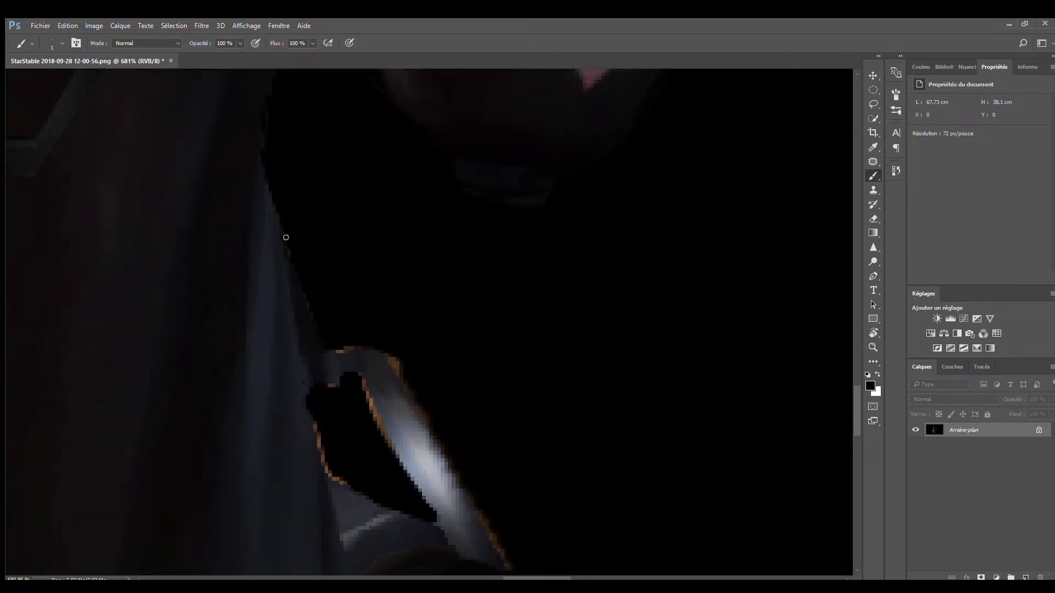
scroll(282, 301, down, 5)
scroll(282, 301, right, 2)
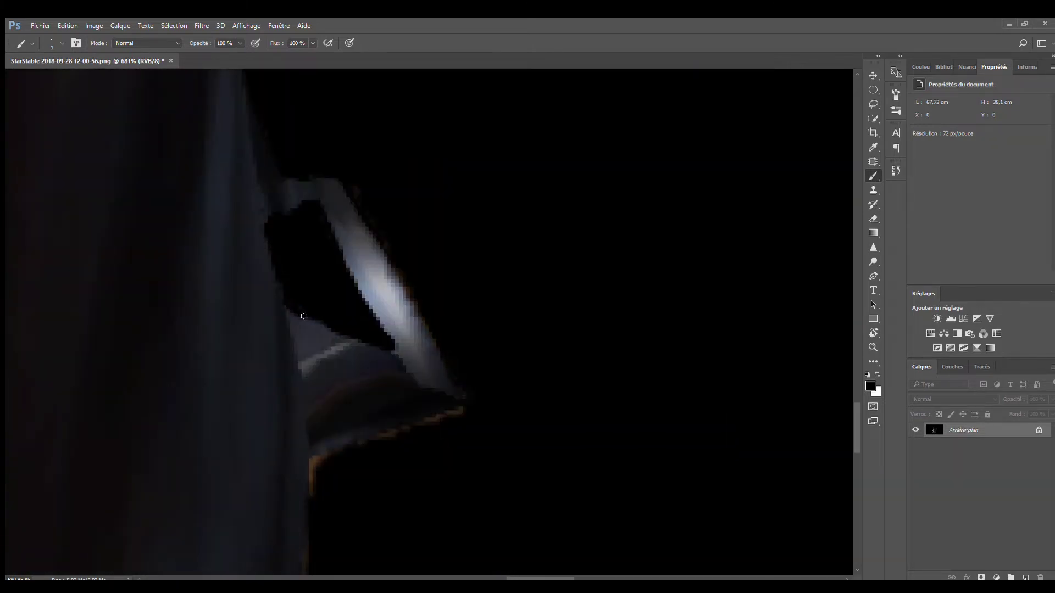
Paint out the fringe along the horse's chest and front leg down to the image's bottom edge
scroll(325, 452, down, 10)
scroll(400, 296, left, 2)
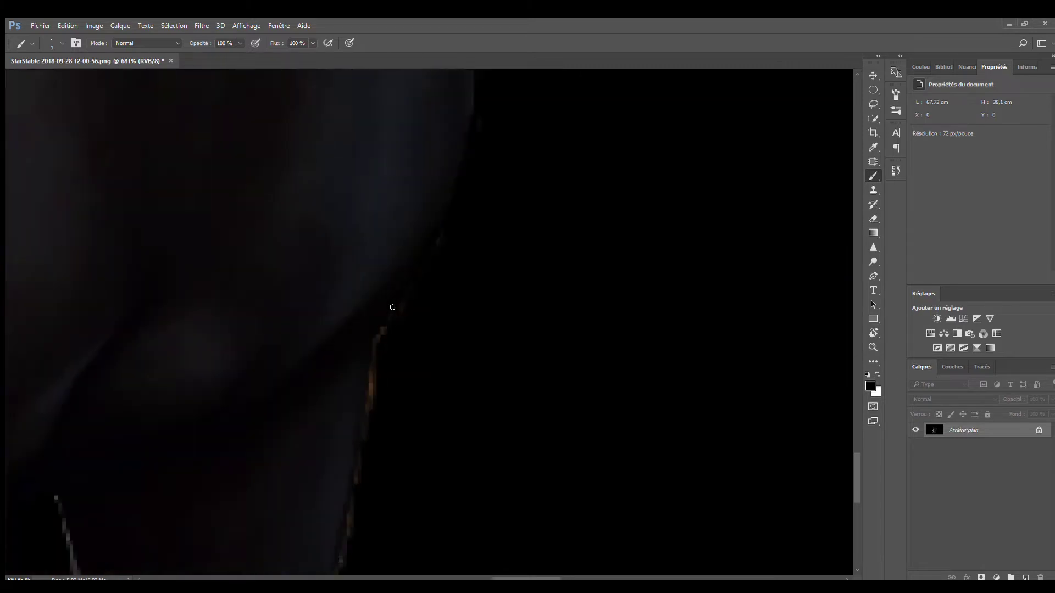
scroll(380, 383, down, 10)
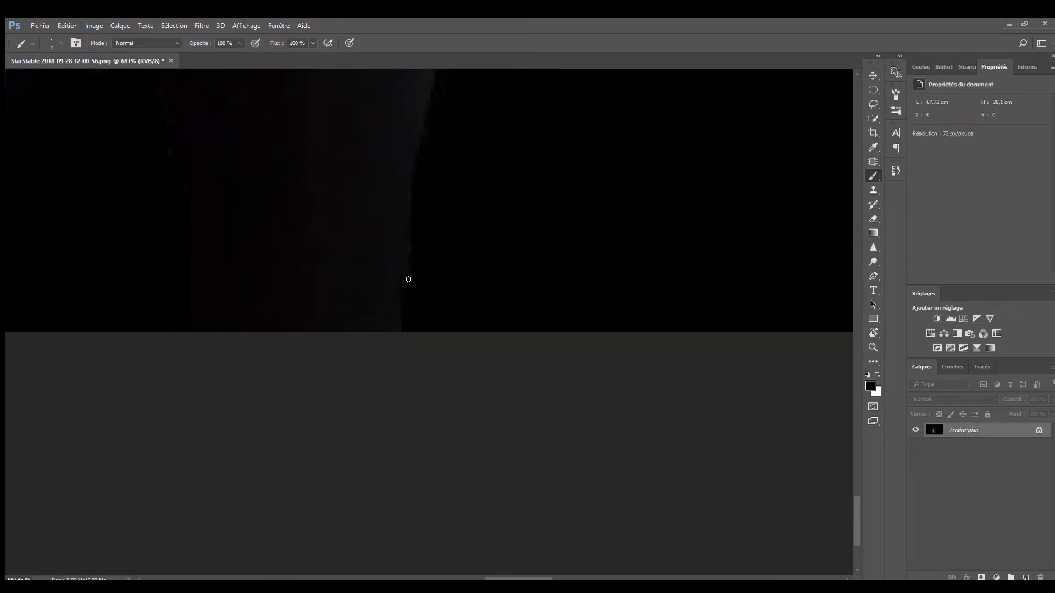
Clean the outline of the horse's other leg, the near stirrup and the hindquarters with the black brush
scroll(401, 341, up, 3)
scroll(279, 375, left, 2)
scroll(280, 375, up, 10)
scroll(279, 375, left, 3)
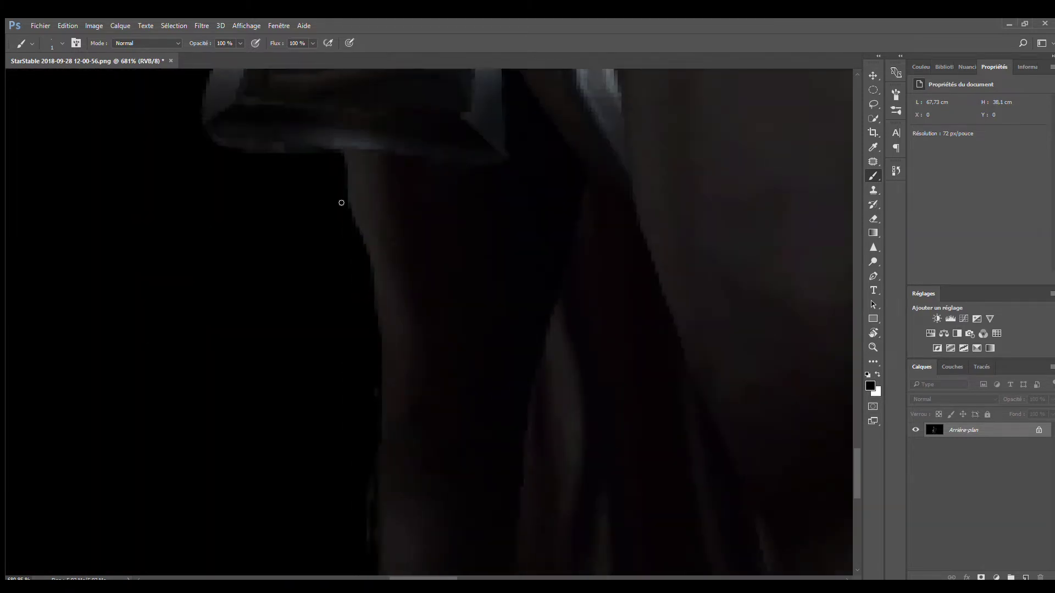
scroll(273, 350, up, 10)
scroll(223, 226, down, 3)
scroll(224, 226, left, 2)
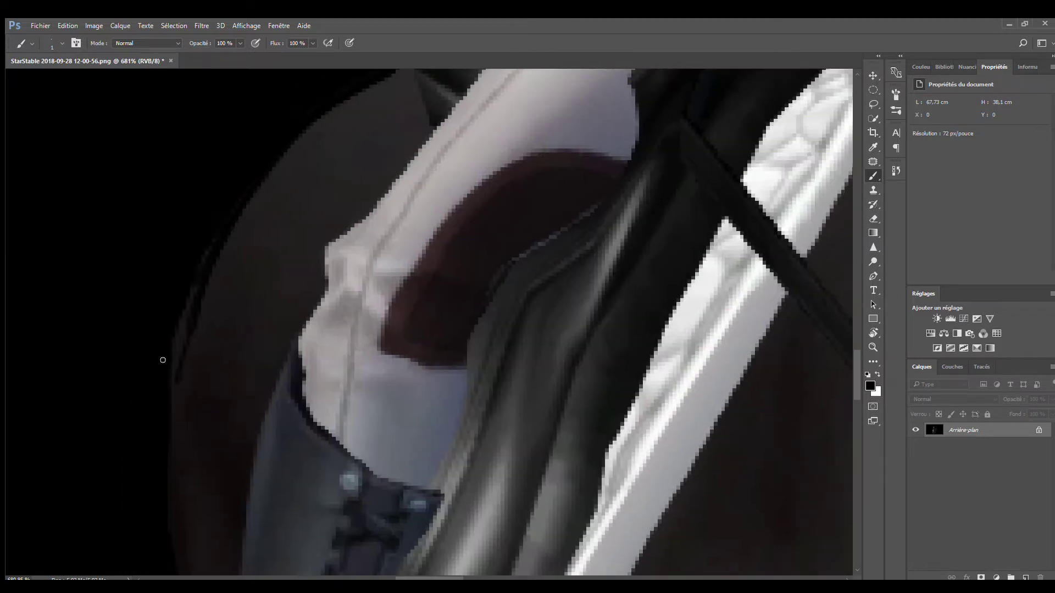
Paint out the remaining fringe along the rider's sleeve, jacket and front hair in black
scroll(140, 352, up, 10)
scroll(254, 251, right, 2)
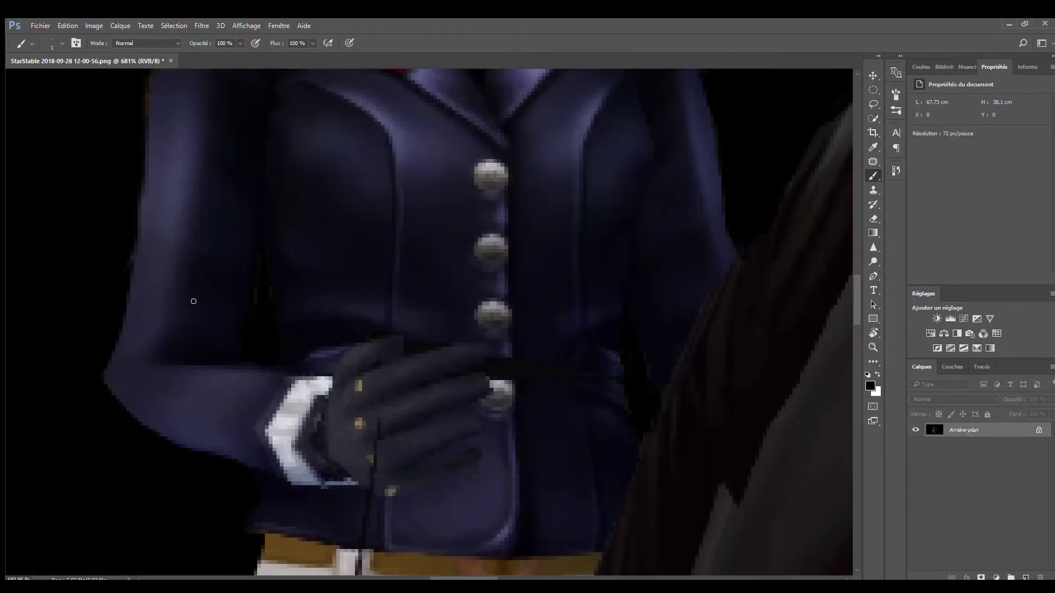
scroll(158, 369, up, 10)
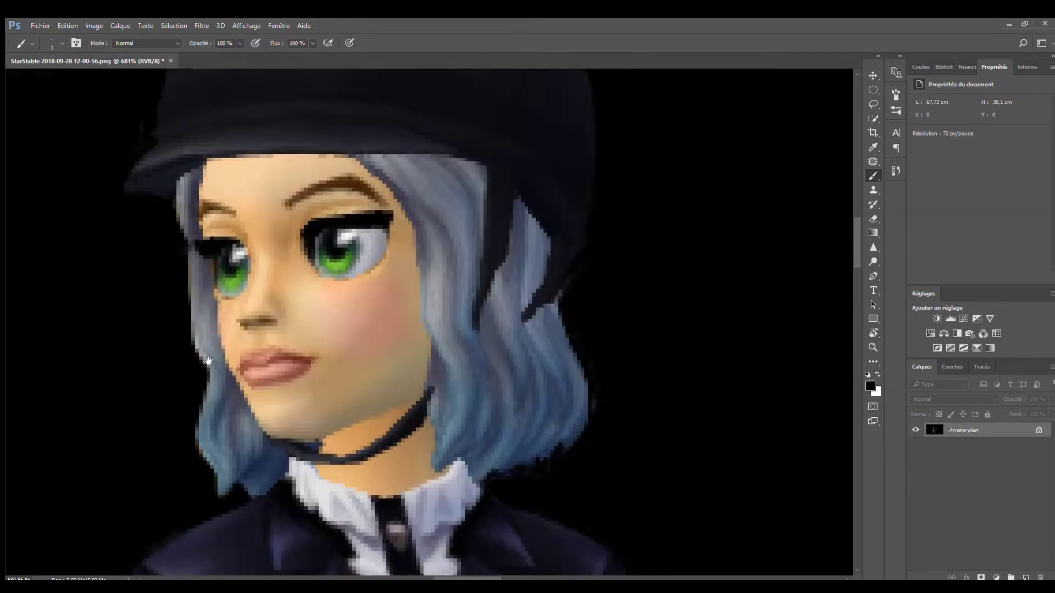
Unlock the background layer and duplicate it
key(z)
scroll(413, 412, down, 5)
scroll(413, 412, up, 3)
click(1038, 429)
key(ctrl+j)
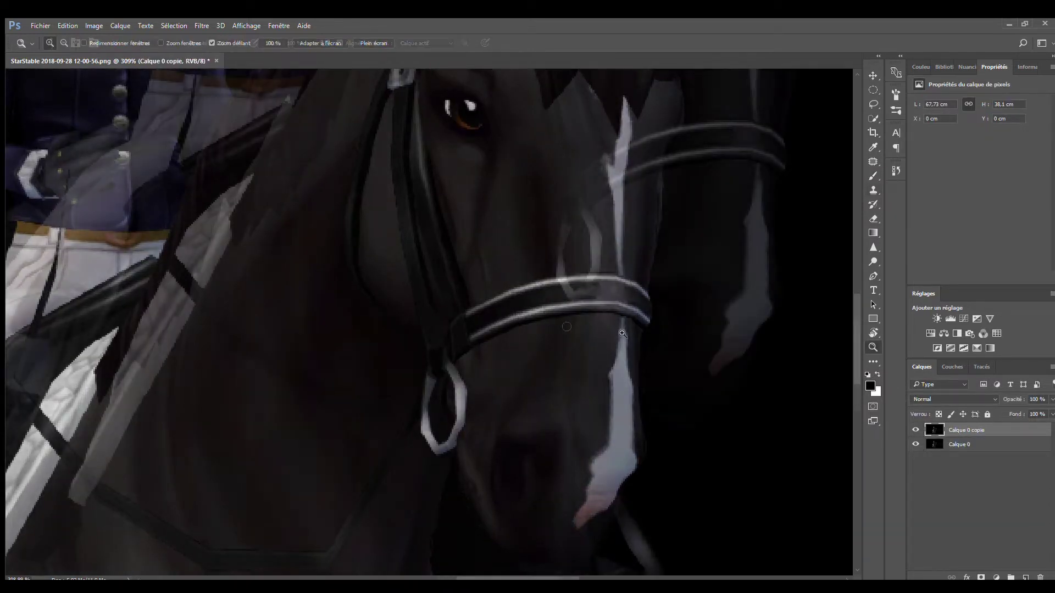
Paint over the horizontal end of the strap on the horse's chest in the coat's dark colour with a 4 px brush
scroll(553, 349, down, 3)
scroll(553, 349, left, 3)
scroll(502, 330, up, 3)
key(b)
drag(434, 466, 482, 305)
key(bracketleft)
key(bracketleft)
key(bracketleft)
key(bracketleft)
key(bracketleft)
key(bracketleft)
key(bracketleft)
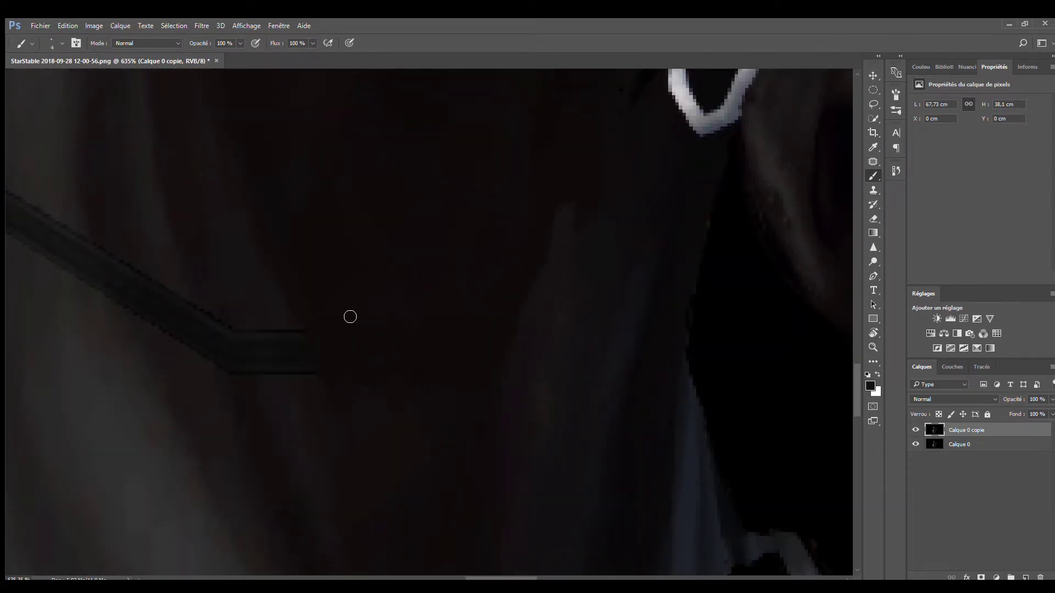
Paint over the lower part of the diagonal strap on the horse's chest in the coat's dark colour
scroll(351, 318, left, 3)
scroll(357, 318, down, 1)
drag(404, 335, 466, 306)
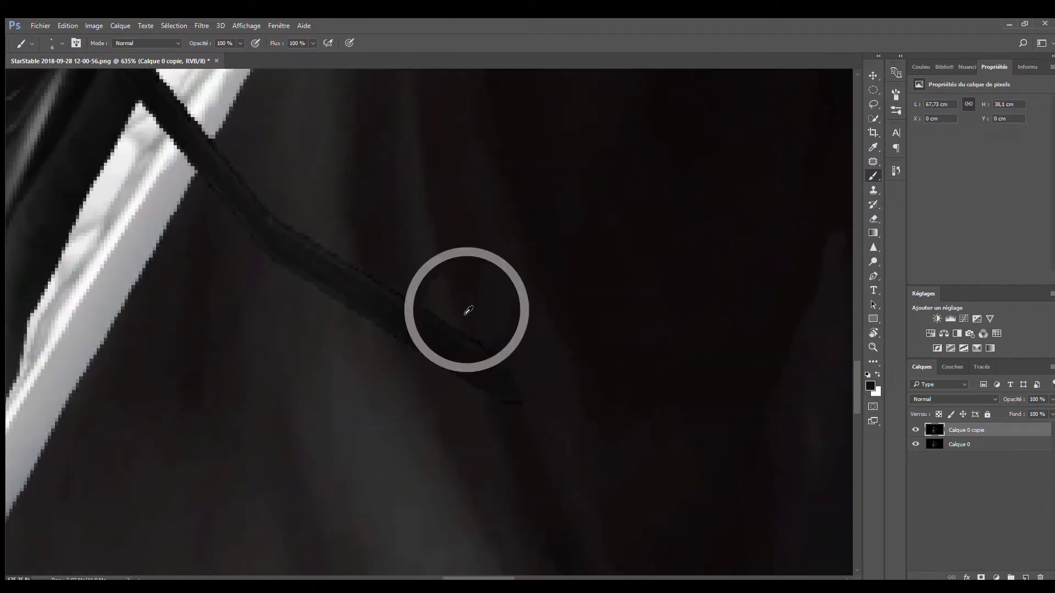
drag(455, 354, 468, 306)
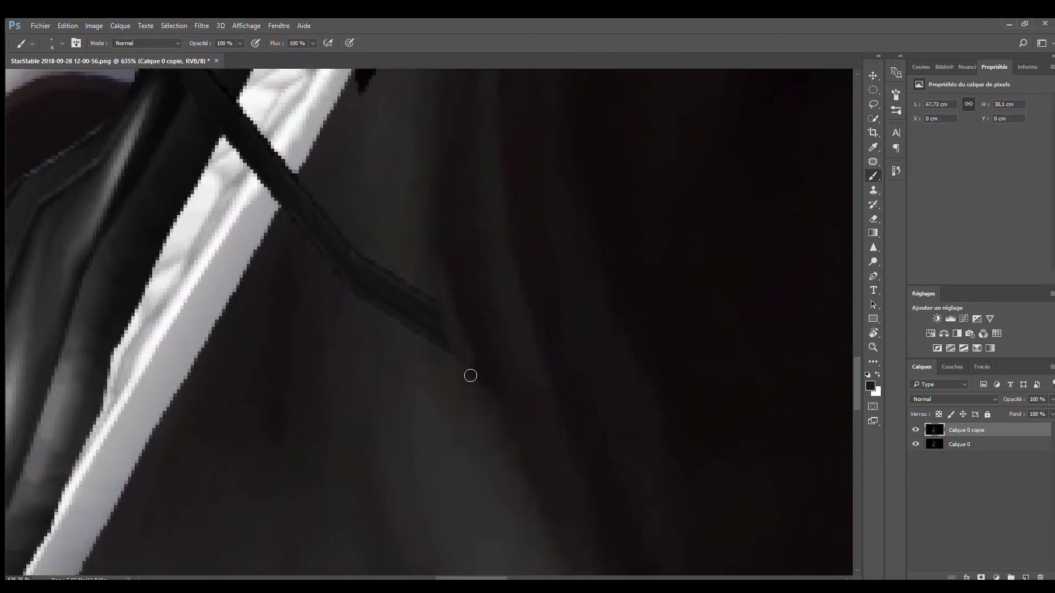
Cover the rest of the chest strap up to the white saddle pad with cloned coat texture, using a 7 px Clone Stamp
click(873, 190)
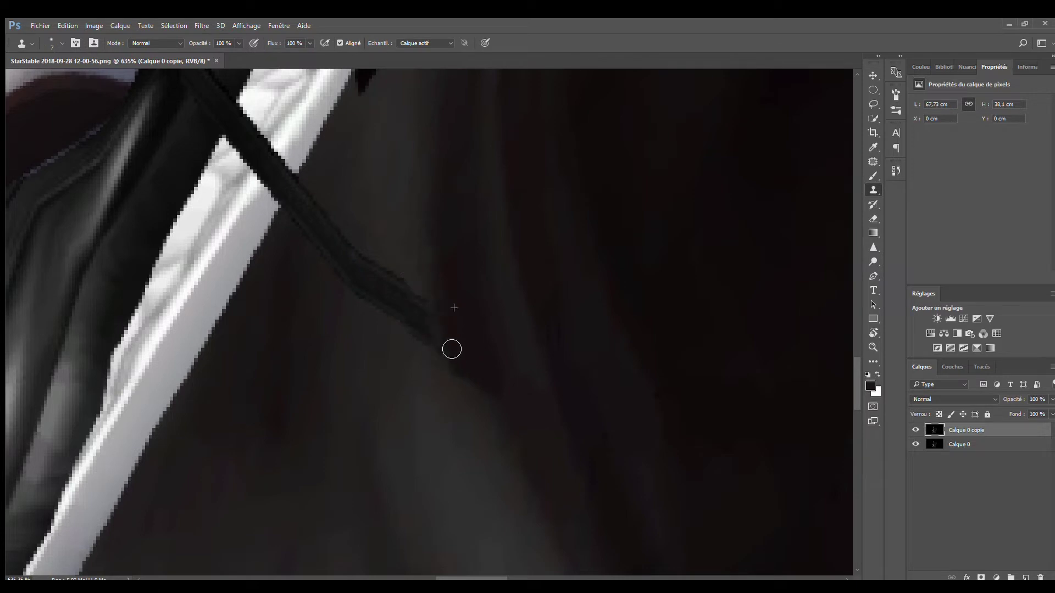
mouse_move(452, 349)
mouse_down()
mouse_move(394, 272)
mouse_move(349, 258)
mouse_up()
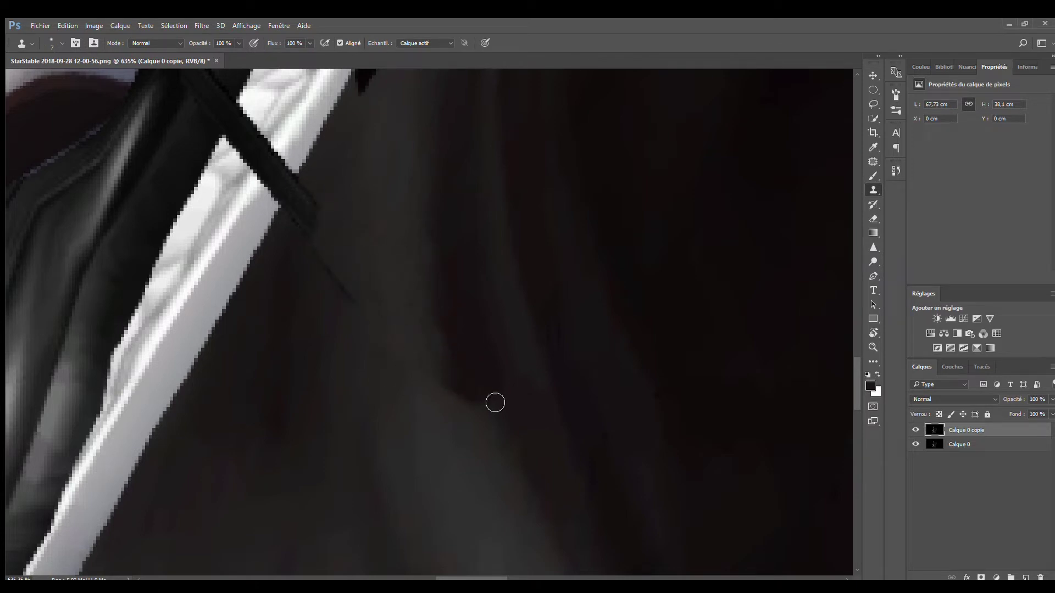
scroll(495, 403, down, 3)
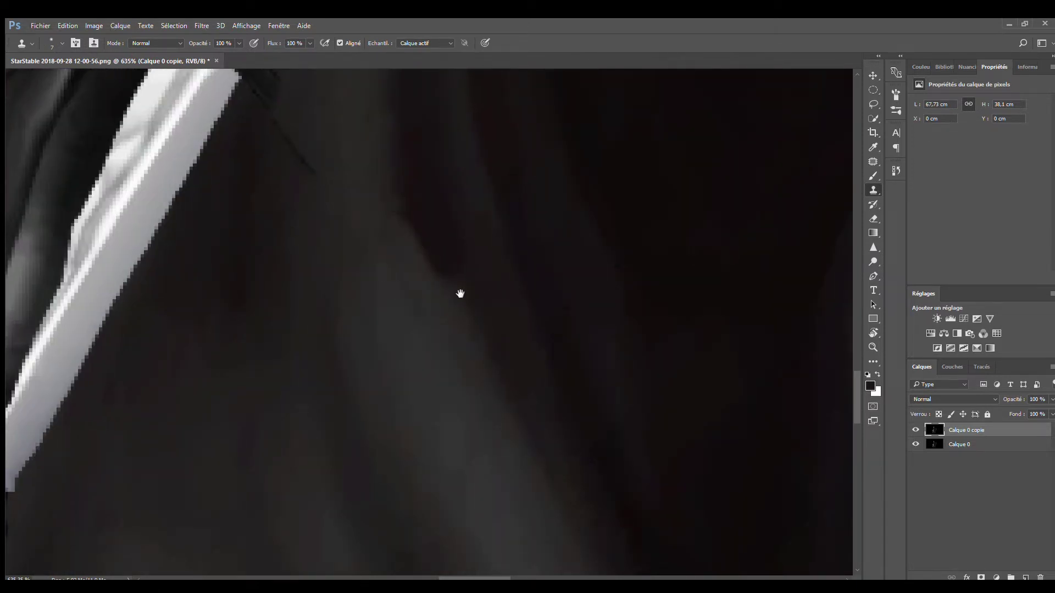
drag(460, 294, 502, 343)
Clone out the strap where it crosses the saddle, the rider's trousers and the jacket up to the glove
mouse_move(482, 206)
mouse_down()
mouse_move(455, 257)
mouse_move(478, 246)
mouse_move(456, 257)
mouse_move(467, 229)
mouse_move(456, 219)
mouse_move(454, 233)
mouse_move(456, 207)
mouse_move(435, 213)
mouse_move(410, 191)
mouse_move(427, 224)
mouse_move(408, 200)
mouse_move(450, 211)
mouse_move(437, 247)
mouse_up()
drag(441, 104, 501, 264)
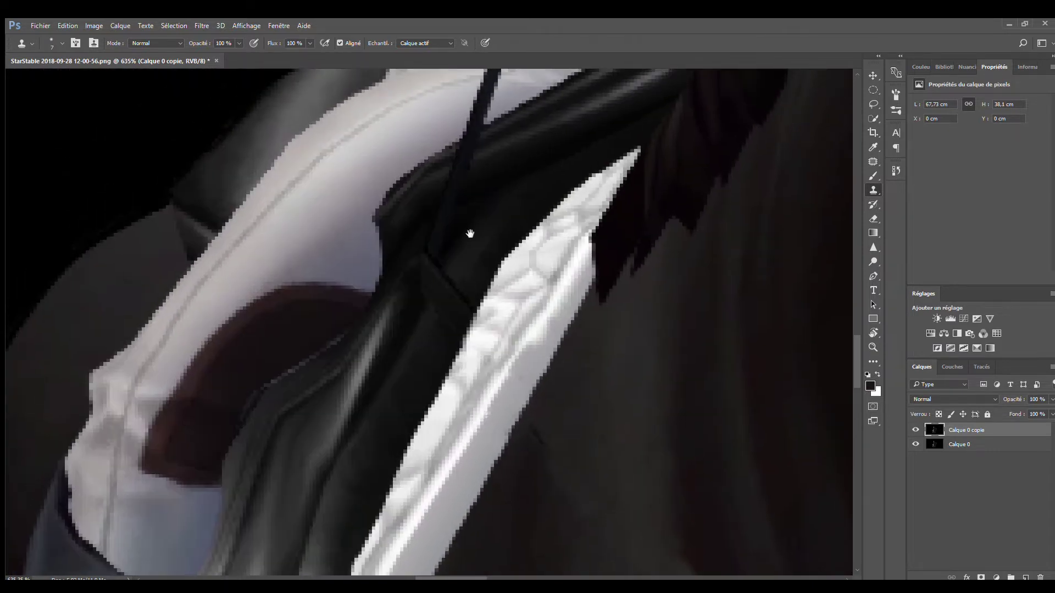
drag(467, 365, 455, 348)
drag(498, 214, 477, 216)
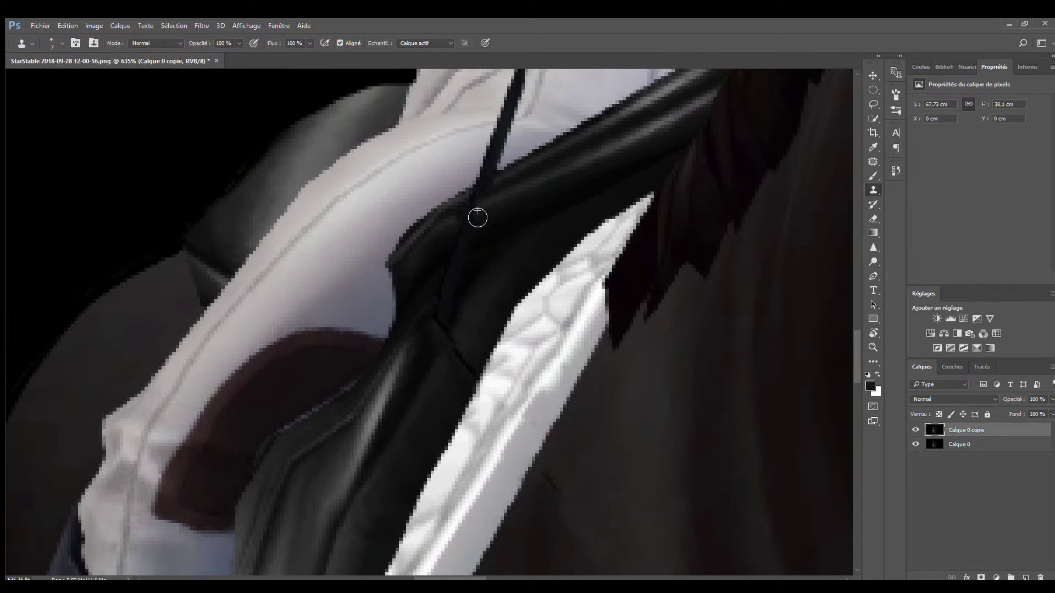
scroll(477, 215, up, 3)
drag(433, 258, 462, 264)
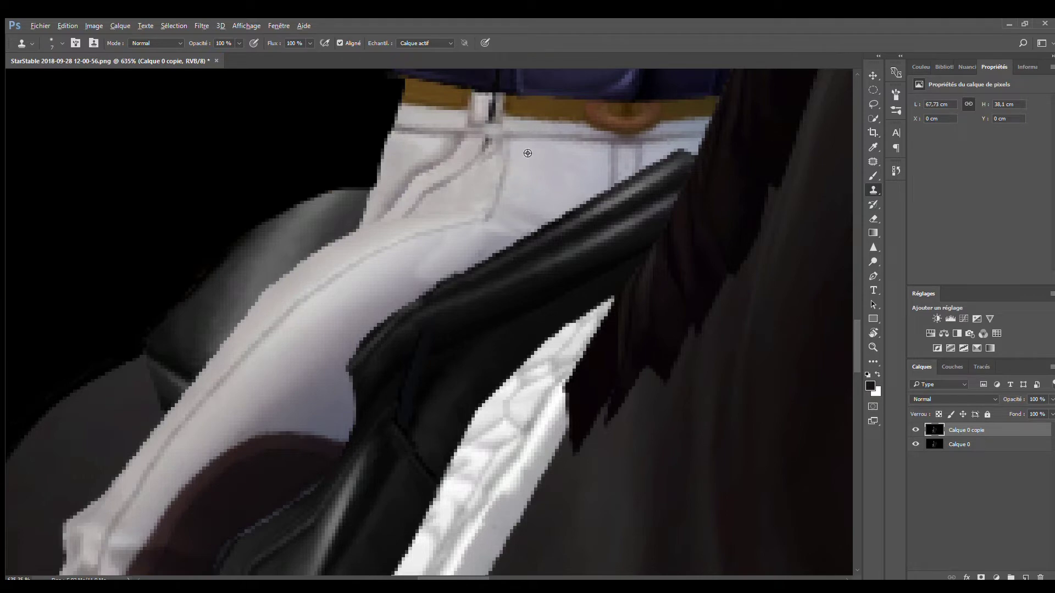
scroll(449, 196, up, 3)
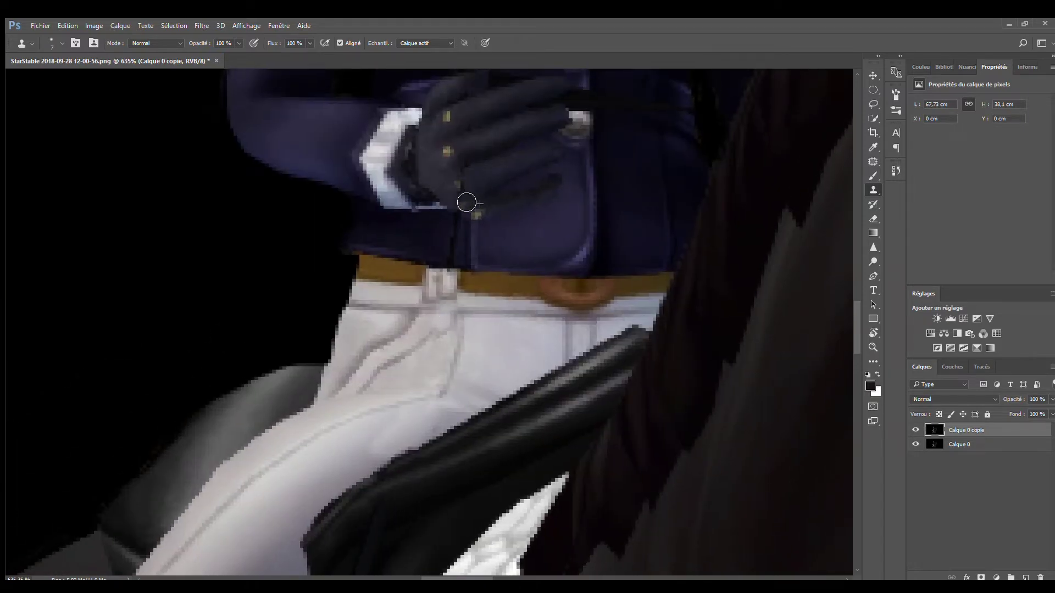
Blend the retouched patch on the horse's chest with a soft 19 px Clone Stamp at 54% opacity
scroll(454, 254, down, 5)
scroll(413, 272, right, 3)
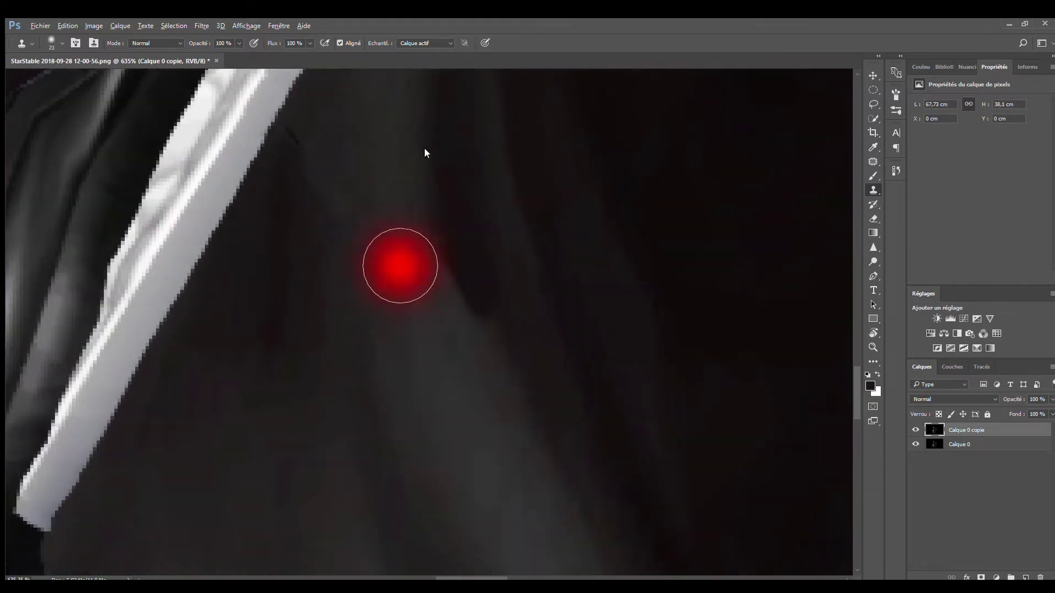
scroll(333, 167, right, 3)
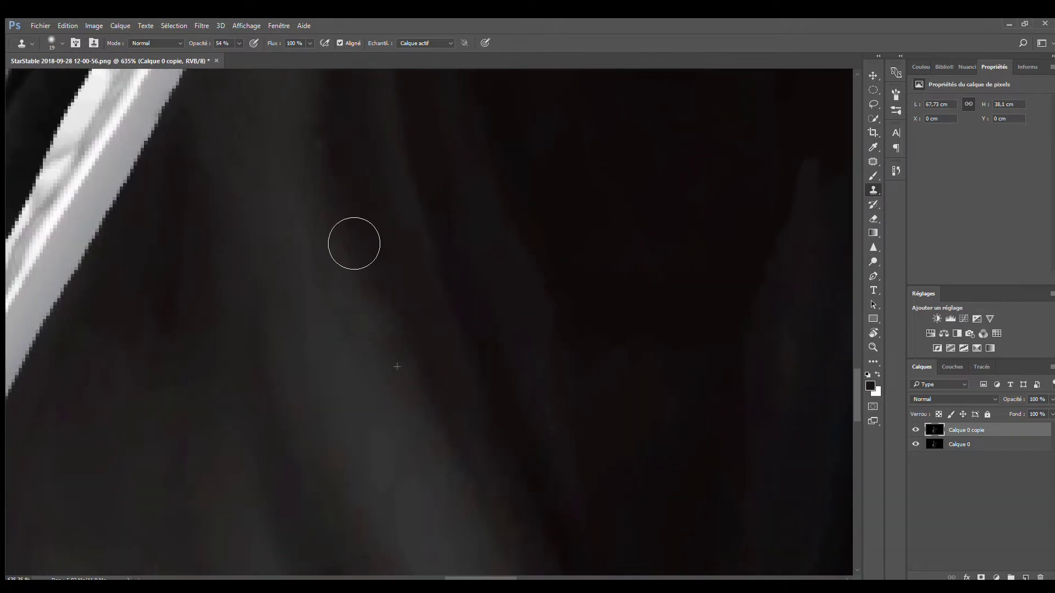
scroll(354, 243, down, 5)
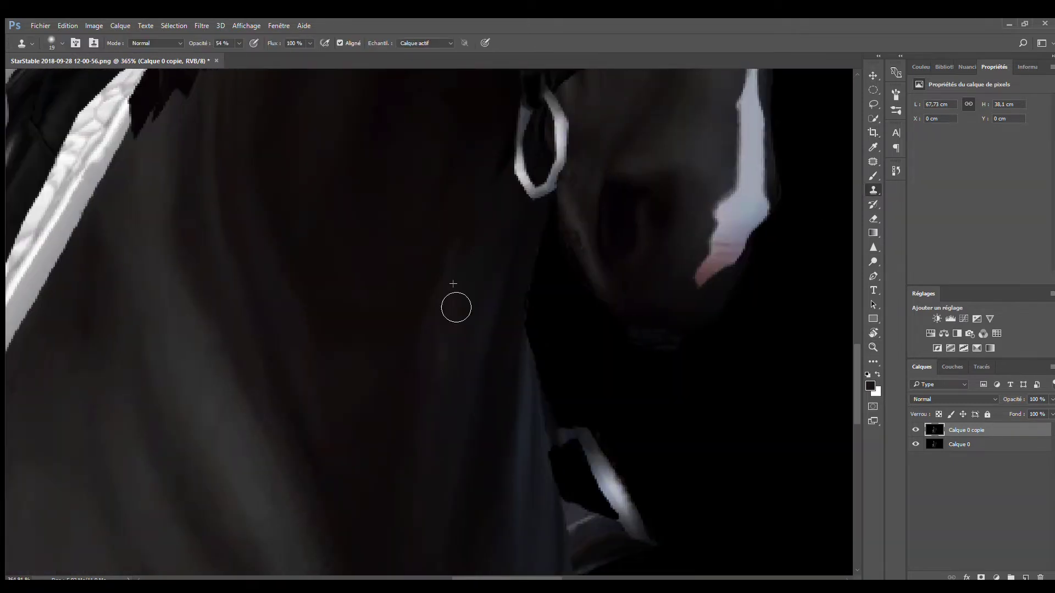
Crop the image to a 2:3 portrait around the rider and horse, about 28.6 by 42.9 cm, extending above the picture
key(z)
scroll(393, 269, down, 5)
key(ctrl+0)
key(c)
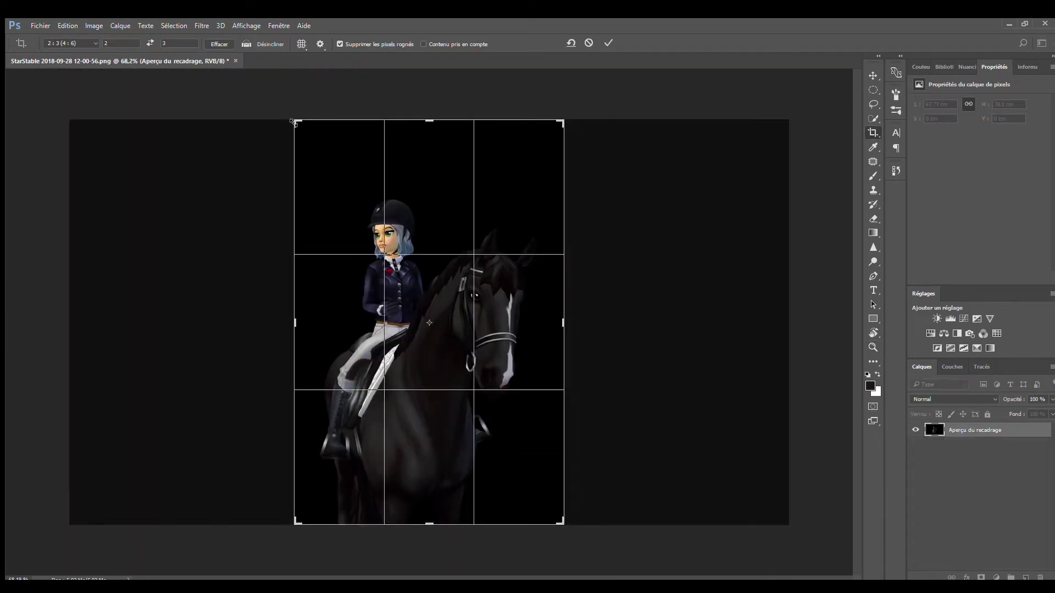
drag(293, 121, 280, 98)
key(Return)
Paint the lower part of the cropped canvas black so the horse's legs fade into the background
key(ctrl+j)
key(b)
mouse_move(404, 450)
mouse_down()
mouse_move(486, 549)
mouse_move(606, 545)
mouse_up()
Add a new layer and paint a dark bridle strap from the cheekpiece down across the end of the noseband
key(z)
mouse_move(450, 313)
mouse_down()
mouse_move(483, 313)
mouse_move(440, 306)
mouse_move(494, 364)
mouse_move(528, 363)
mouse_up()
key(ctrl+shift+alt+n)
key(p)
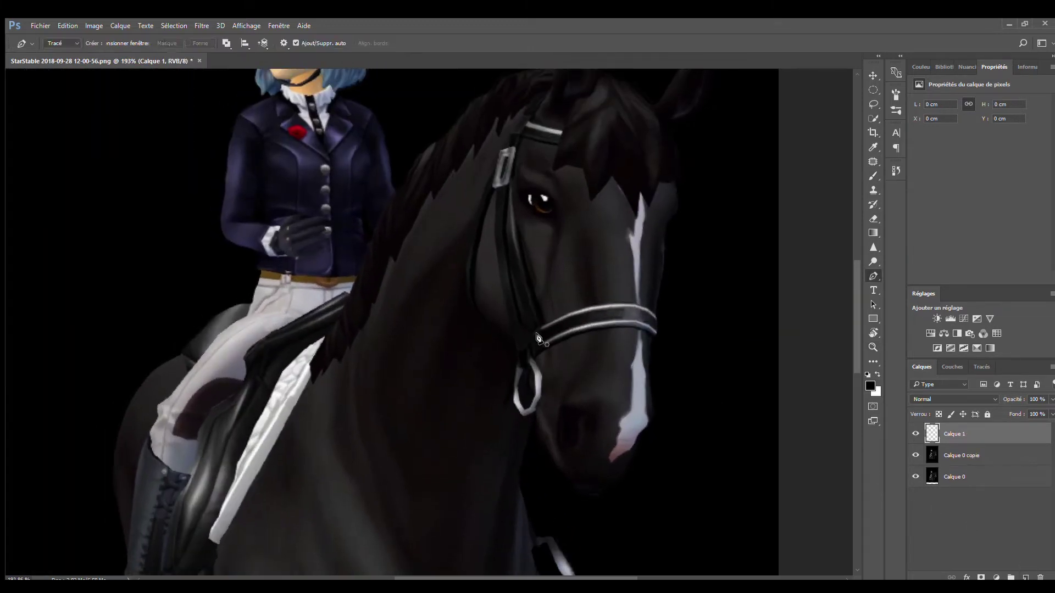
key(b)
scroll(565, 323, up, 5)
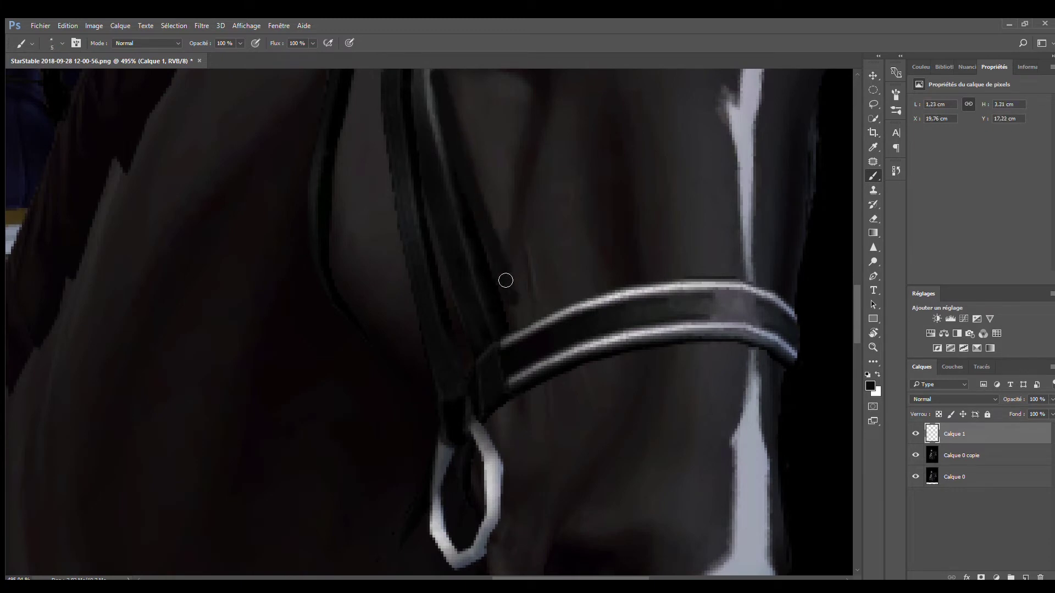
scroll(516, 363, down, 3)
drag(473, 348, 512, 257)
key(ctrl+z)
Paint a grey bit shank with a round centre, one upper ring and two lower rings using a 2 px brush
key(bracketleft)
key(bracketleft)
key(bracketleft)
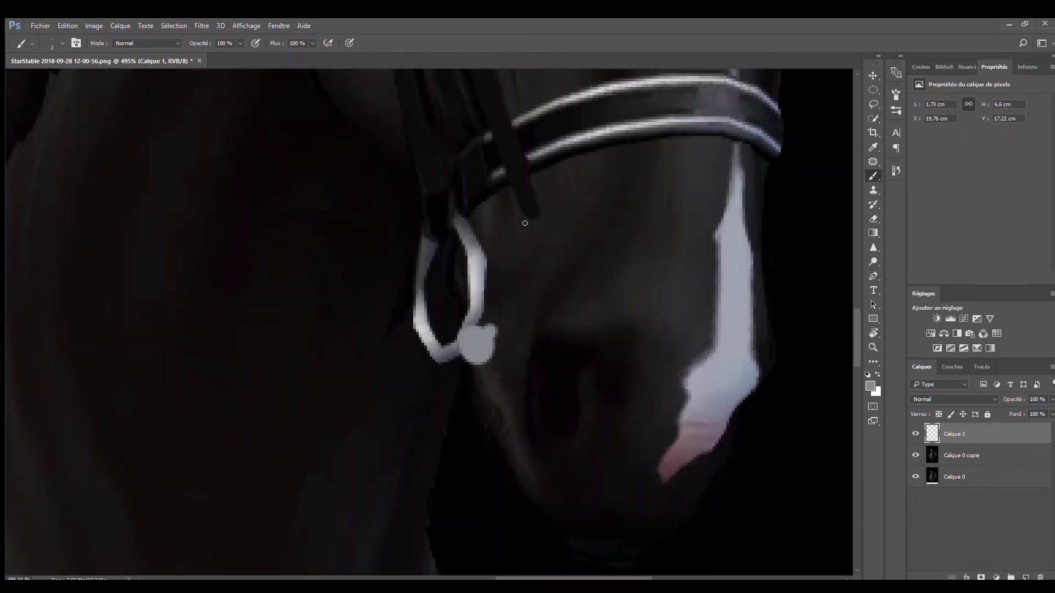
drag(542, 225, 538, 223)
mouse_move(425, 426)
mouse_down()
mouse_move(427, 411)
mouse_move(391, 448)
mouse_up()
key(e)
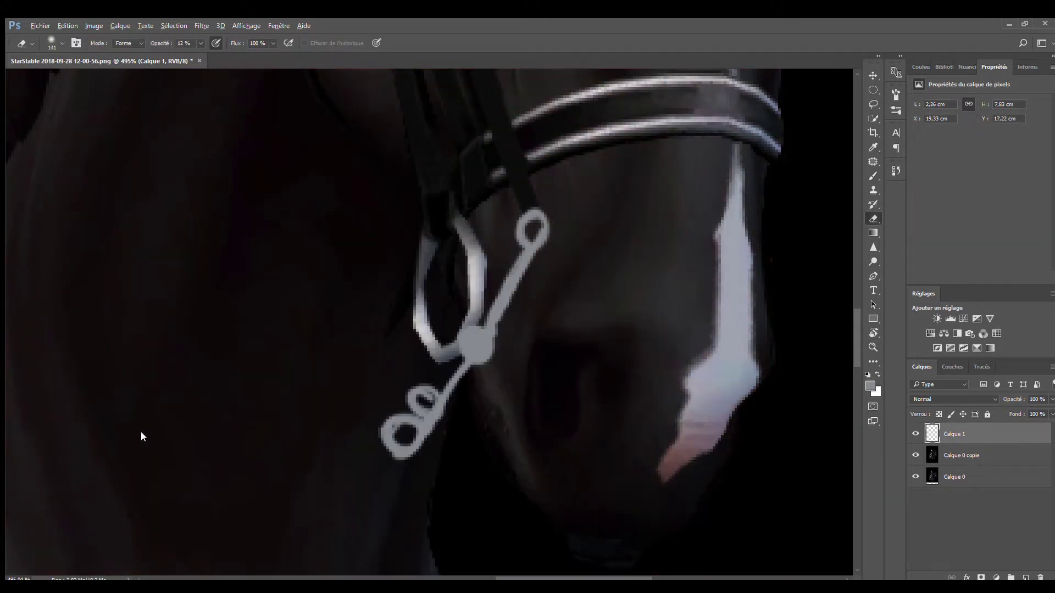
Erase the painted dark strap above the bit shank with a 22 px eraser
key(b)
scroll(456, 329, down, 3)
key(e)
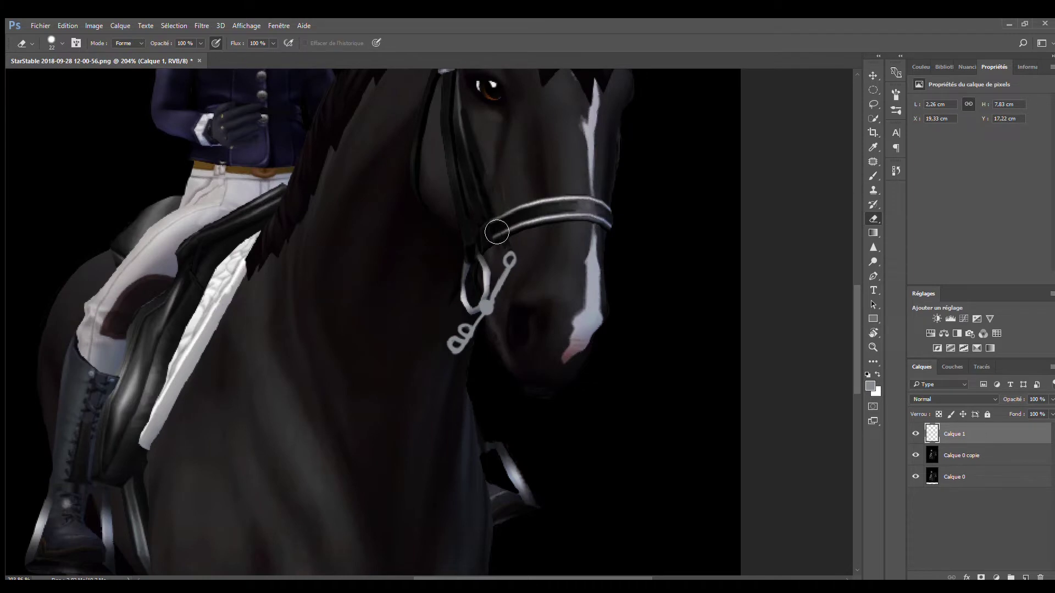
scroll(500, 308, up, 3)
Transform the bit shank to a narrower, smaller shape that fits the bit ring
key(ctrl+t)
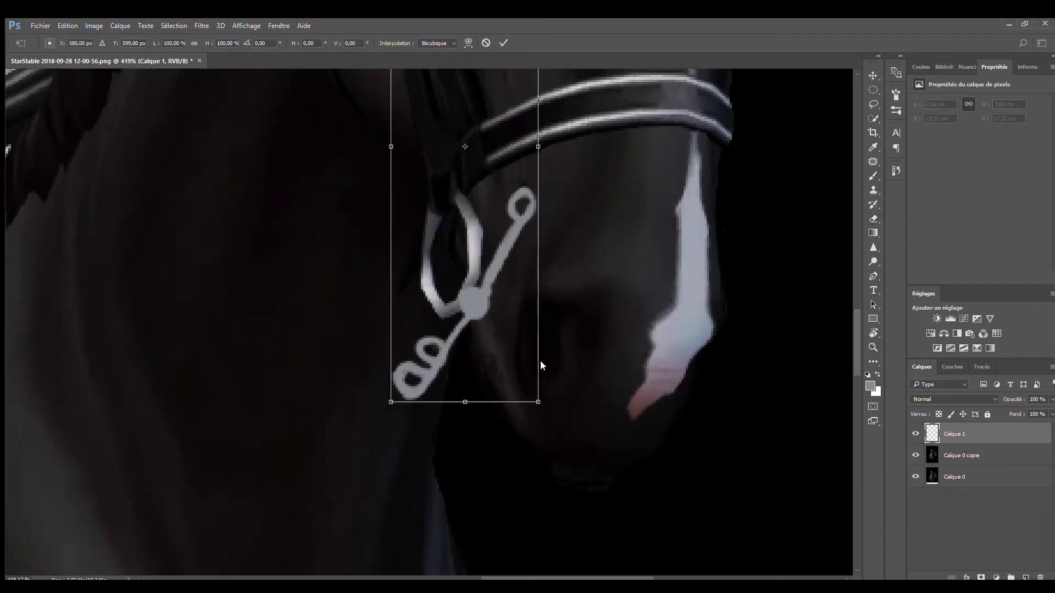
drag(391, 402, 423, 365)
drag(511, 186, 506, 147)
scroll(506, 147, down, 3)
key(Return)
Erase the leftover strap traces near the noseband and adjust the bit shank's shape and position again
scroll(494, 200, up, 3)
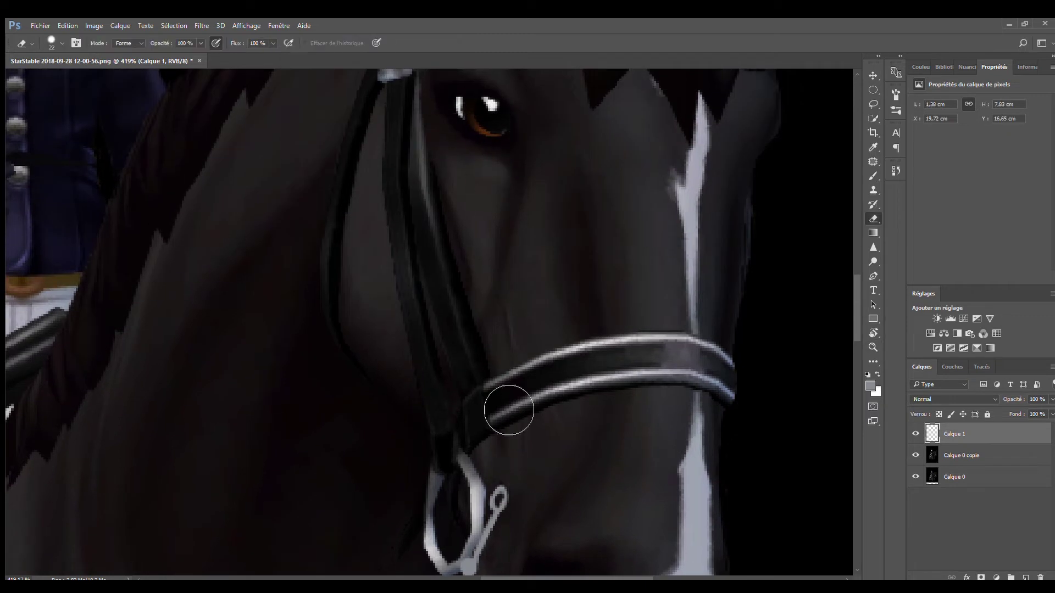
scroll(460, 152, down, 5)
key(ctrl+t)
drag(495, 212, 497, 185)
key(Return)
key(z)
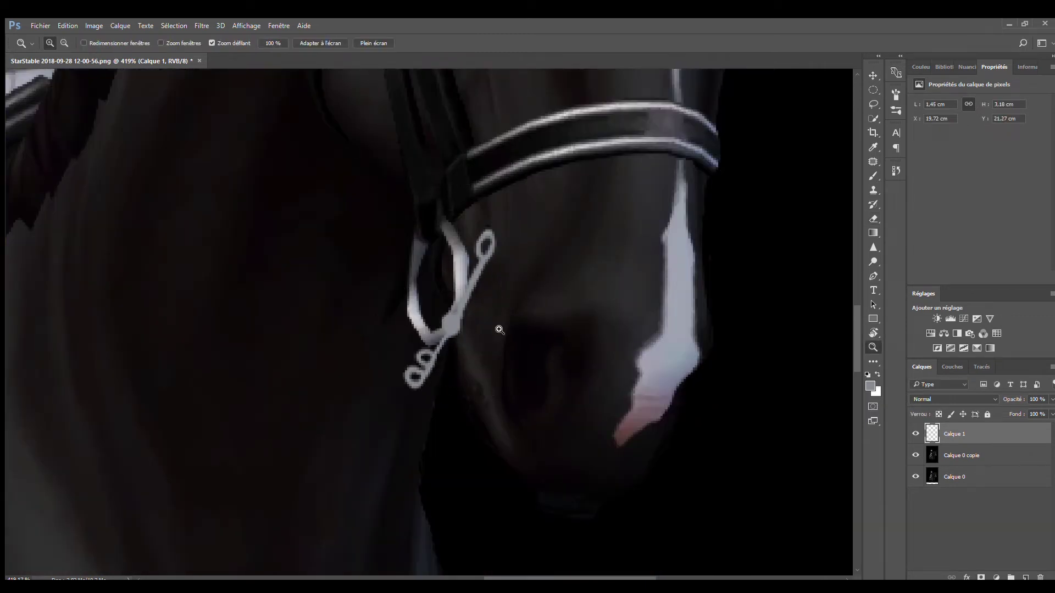
Thicken the bit shank's arms, centre and rings in grey with a 2 px brush
scroll(442, 336, up, 5)
key(b)
drag(480, 294, 557, 132)
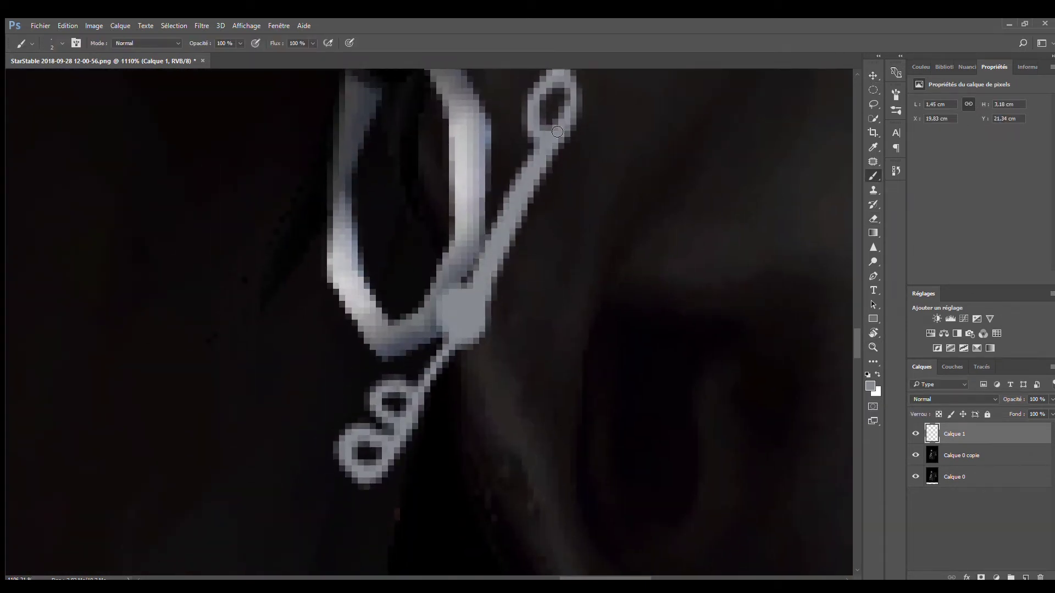
drag(489, 85, 510, 157)
mouse_move(549, 200)
mouse_down()
mouse_move(598, 134)
mouse_move(616, 164)
mouse_up()
drag(494, 385, 544, 236)
drag(440, 341, 506, 447)
mouse_move(528, 269)
mouse_down()
mouse_move(447, 404)
mouse_move(451, 352)
mouse_move(472, 322)
mouse_up()
Reshape the bit shank's lower and upper rings, clearing their holes with a 2 px eraser and repainting their edges
key(e)
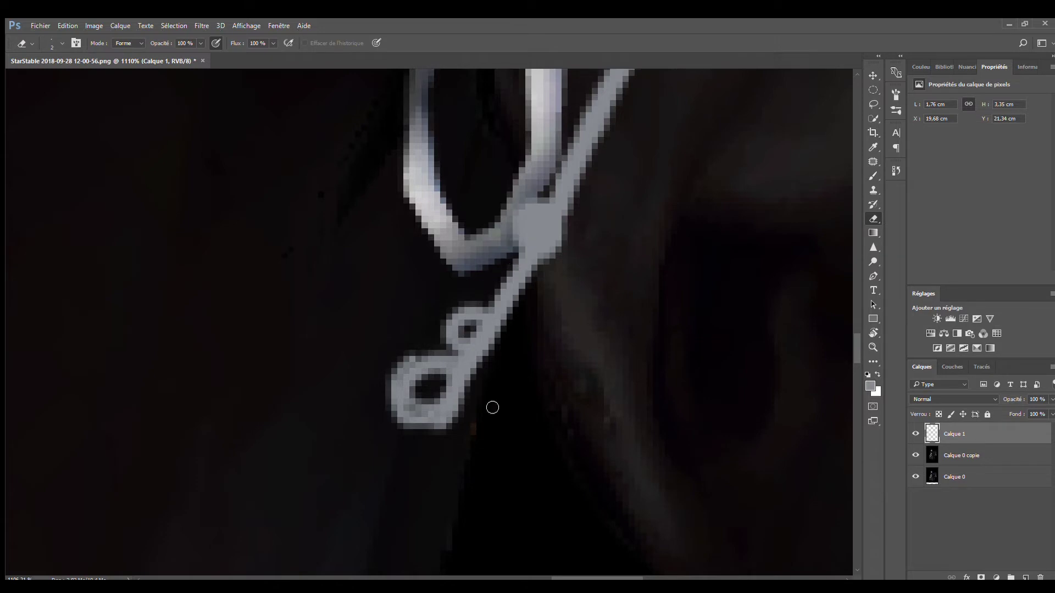
drag(427, 388, 471, 338)
scroll(471, 338, down, 5)
scroll(509, 207, up, 5)
key(b)
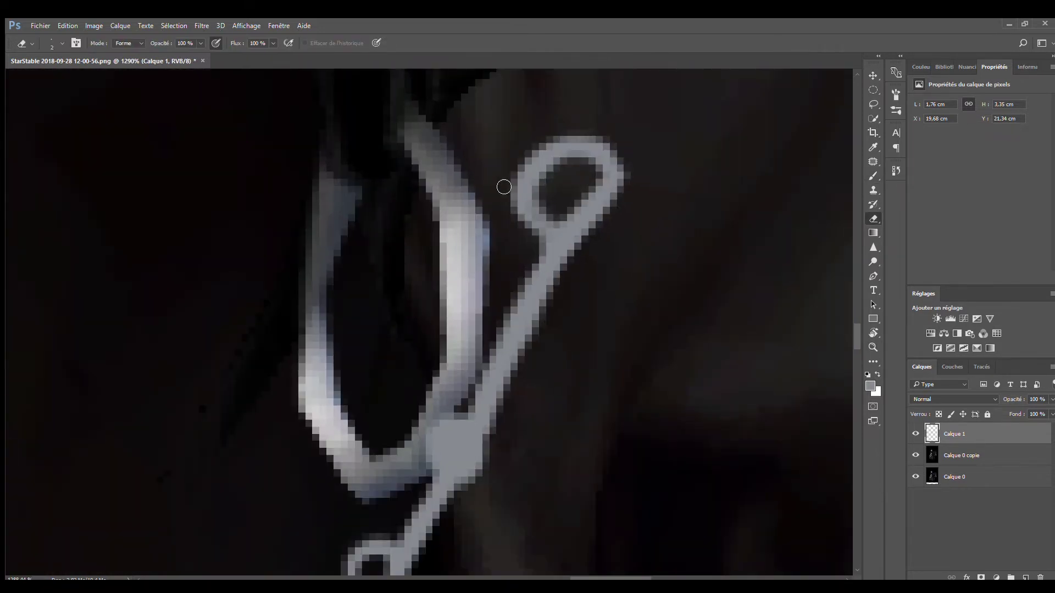
drag(550, 161, 511, 200)
key(e)
drag(550, 165, 580, 182)
key(b)
Shade the bit shank with light and dark greys and paint a rounded collar joining it to the bit ring
scroll(580, 182, down, 2)
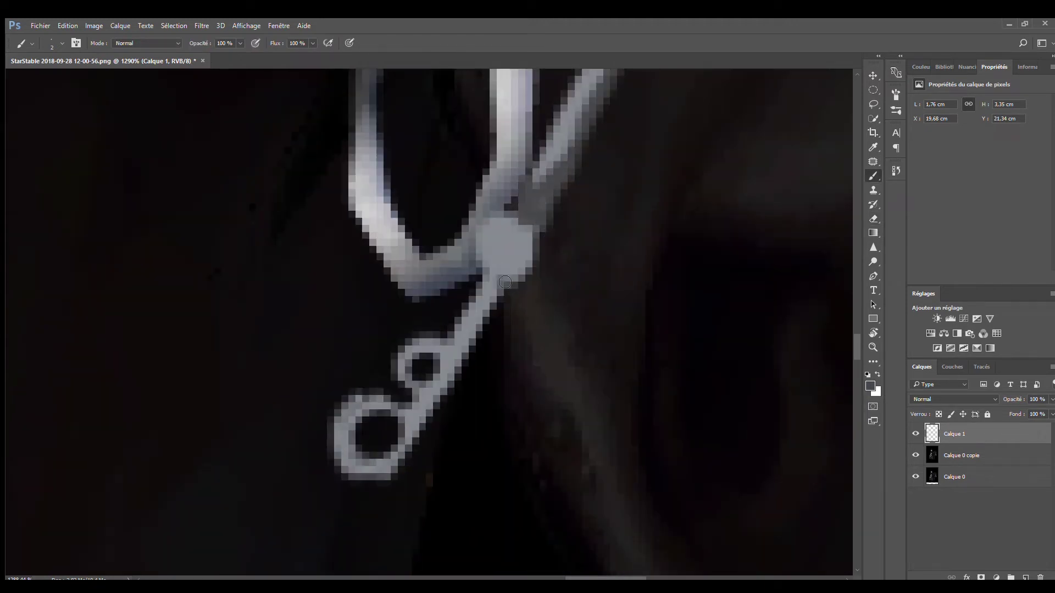
drag(495, 273, 512, 213)
drag(553, 144, 594, 207)
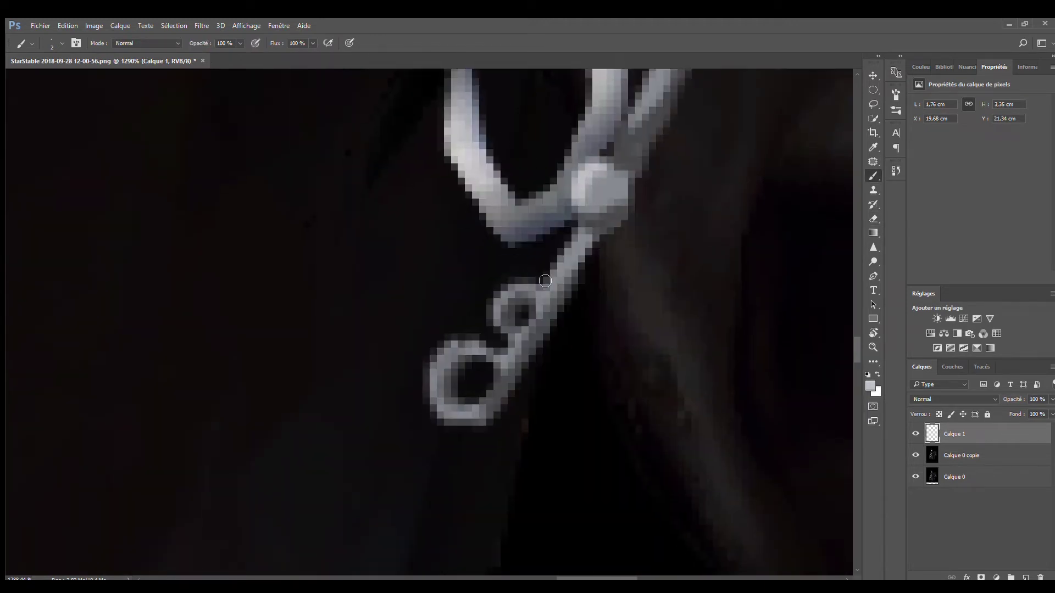
drag(556, 267, 416, 486)
drag(437, 376, 550, 343)
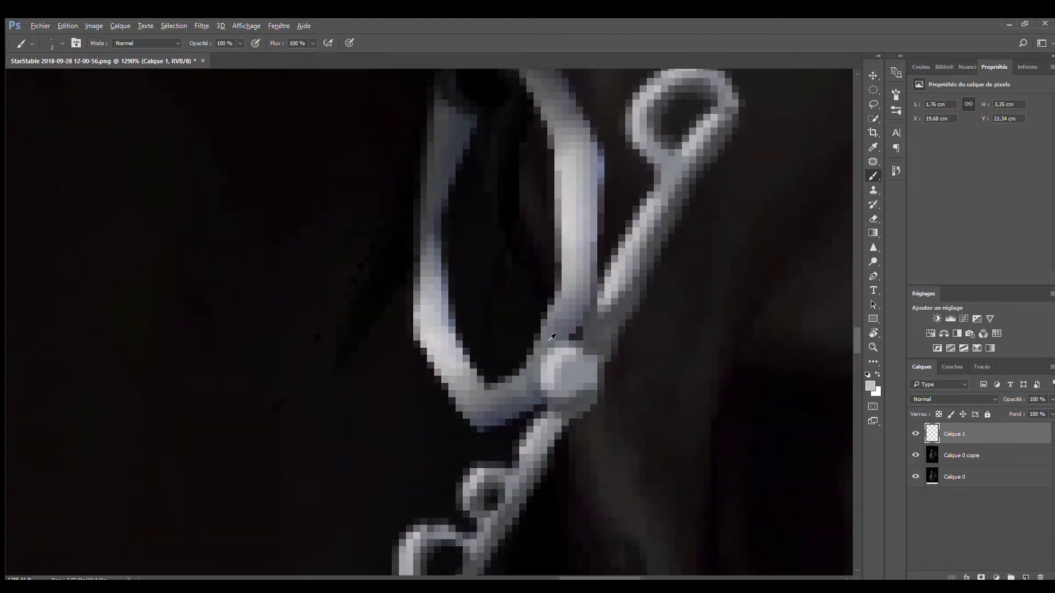
mouse_move(528, 390)
mouse_down()
mouse_move(518, 362)
mouse_move(576, 347)
mouse_move(526, 389)
mouse_move(583, 304)
mouse_up()
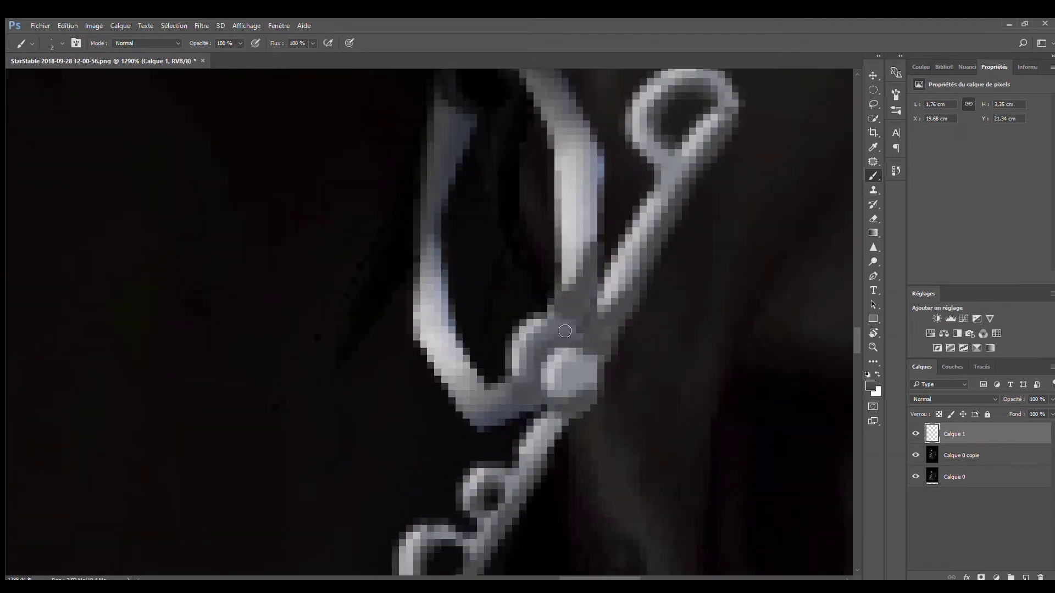
scroll(551, 329, down, 10)
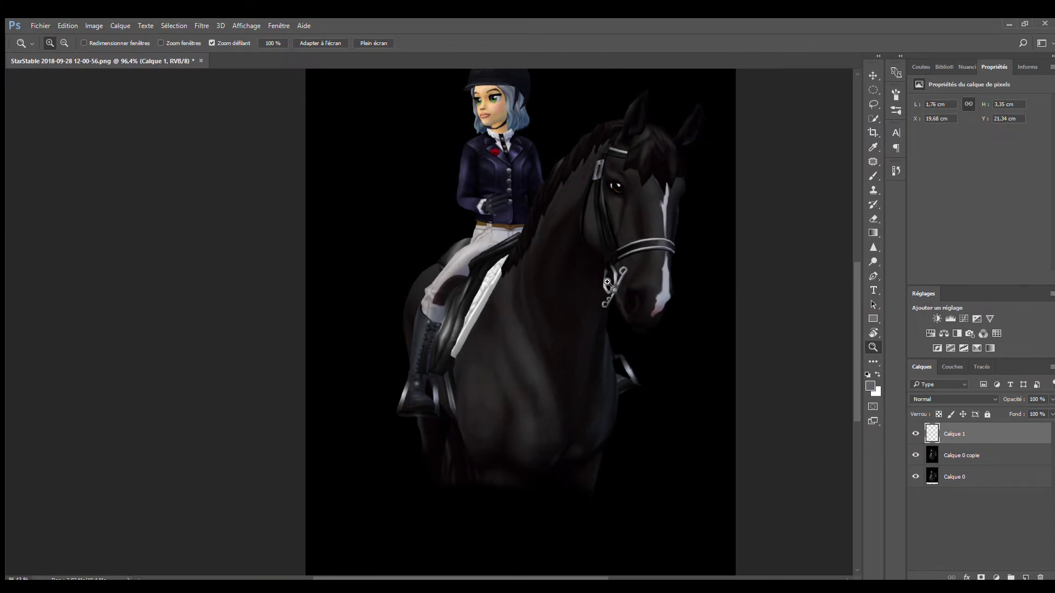
scroll(461, 284, up, 8)
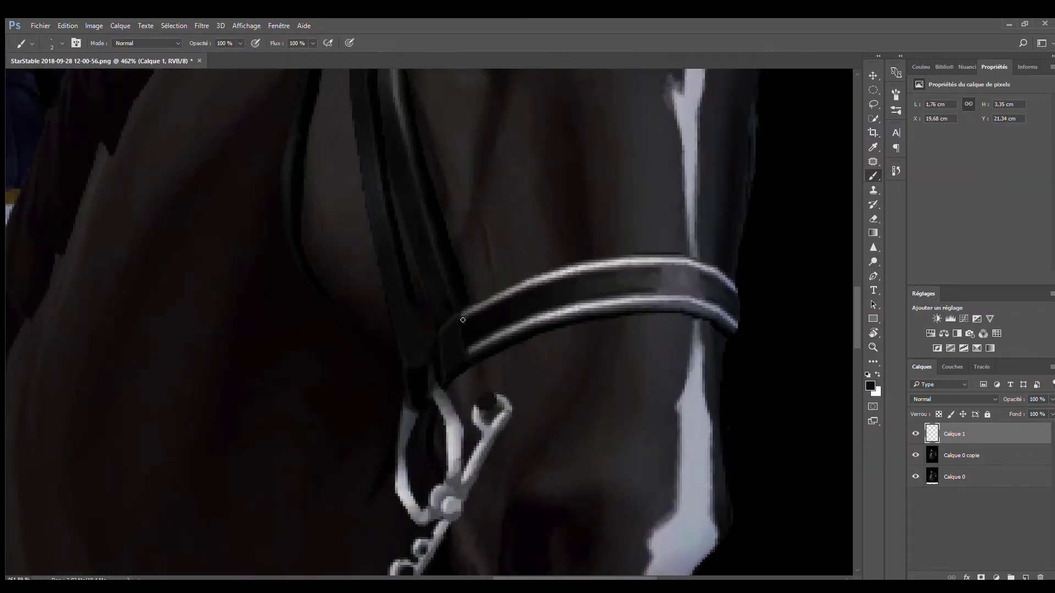
scroll(481, 397, up, 2)
scroll(464, 158, down, 5)
scroll(506, 183, up, 7)
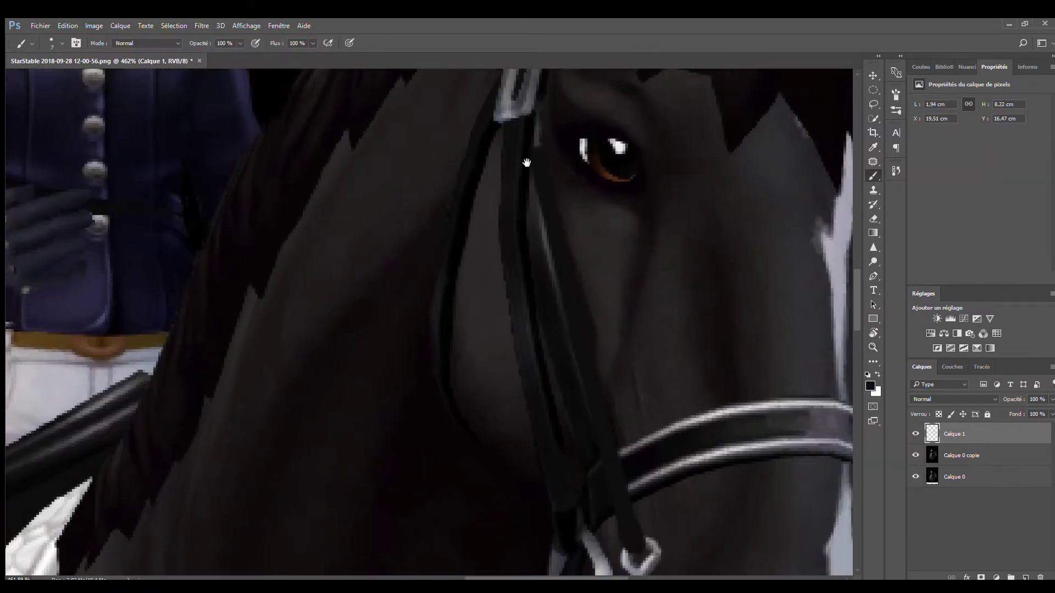
scroll(536, 236, left, 6)
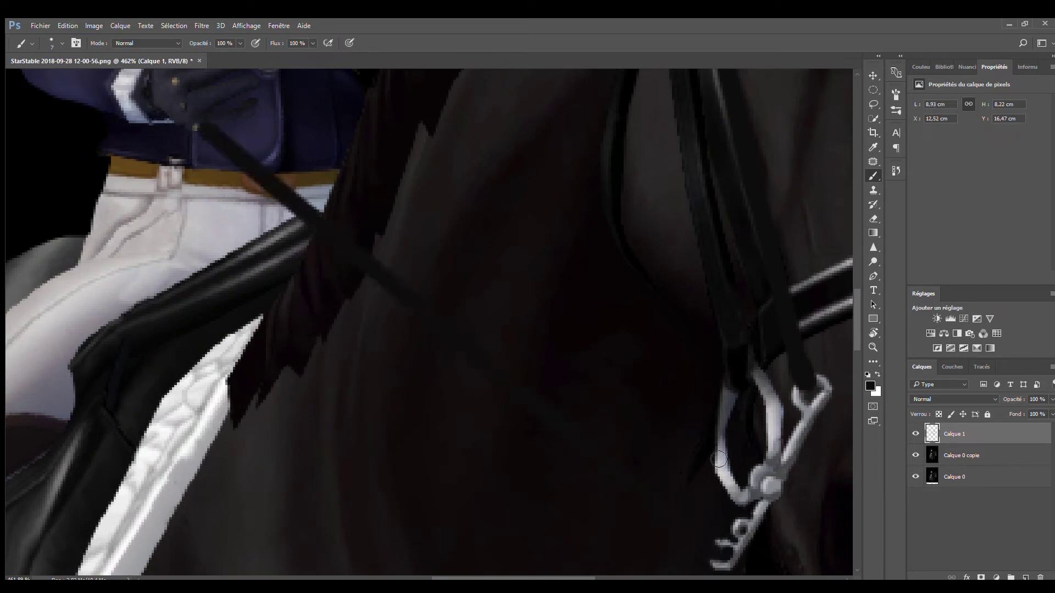
scroll(458, 301, right, 3)
On a new layer above the bit, paint a black cheek strap and two reins from the rider's glove with a 7 px brush
click(956, 455)
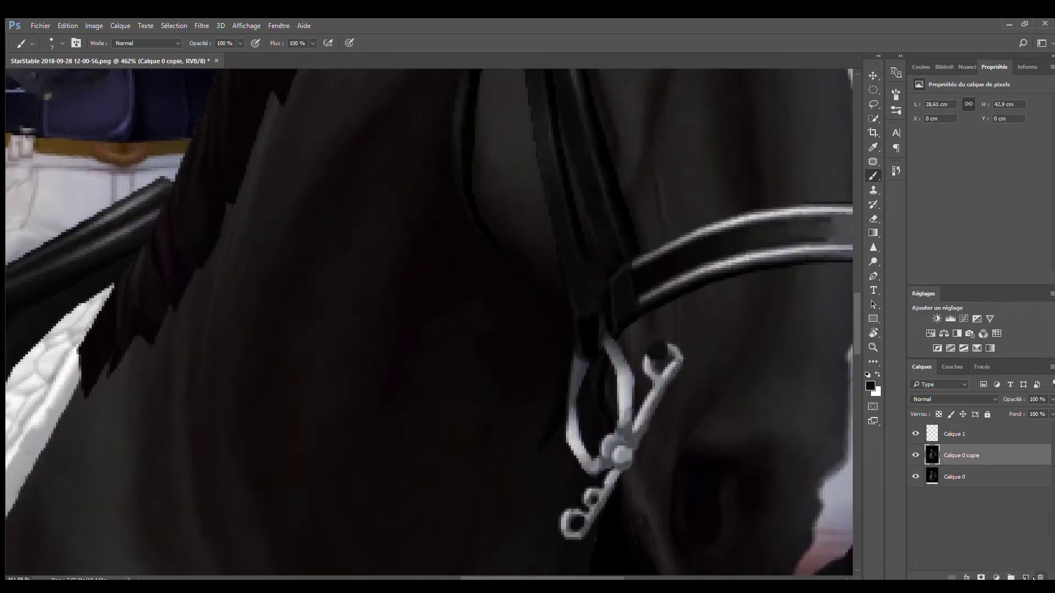
click(956, 434)
key(ctrl+shift+alt+n)
mouse_move(440, 325)
mouse_down()
mouse_move(503, 276)
mouse_move(536, 306)
mouse_move(587, 293)
mouse_up()
shift+click(731, 400)
drag(731, 400, 757, 446)
mouse_move(688, 397)
mouse_down()
mouse_move(521, 306)
mouse_move(613, 258)
mouse_up()
Clean up the ends of the black straps where they overlap the bit shank's rings with the eraser
scroll(633, 402, up, 3)
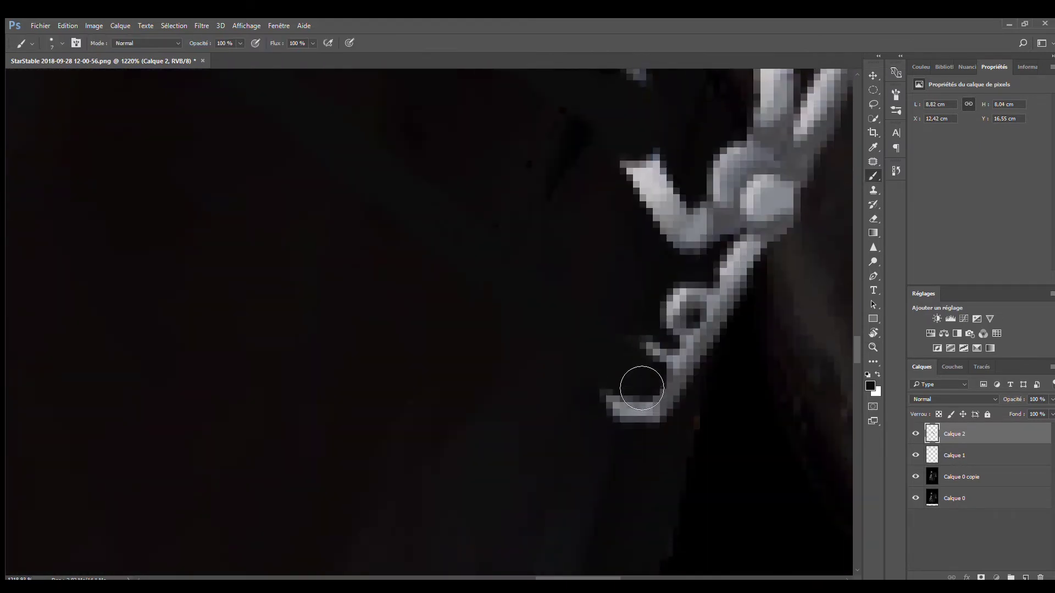
key(e)
scroll(541, 336, down, 4)
Load the strap layer's outline as a selection and shade dark grey highlights along the reins and cheek strap with a 10 px brush
key(b)
key(x)
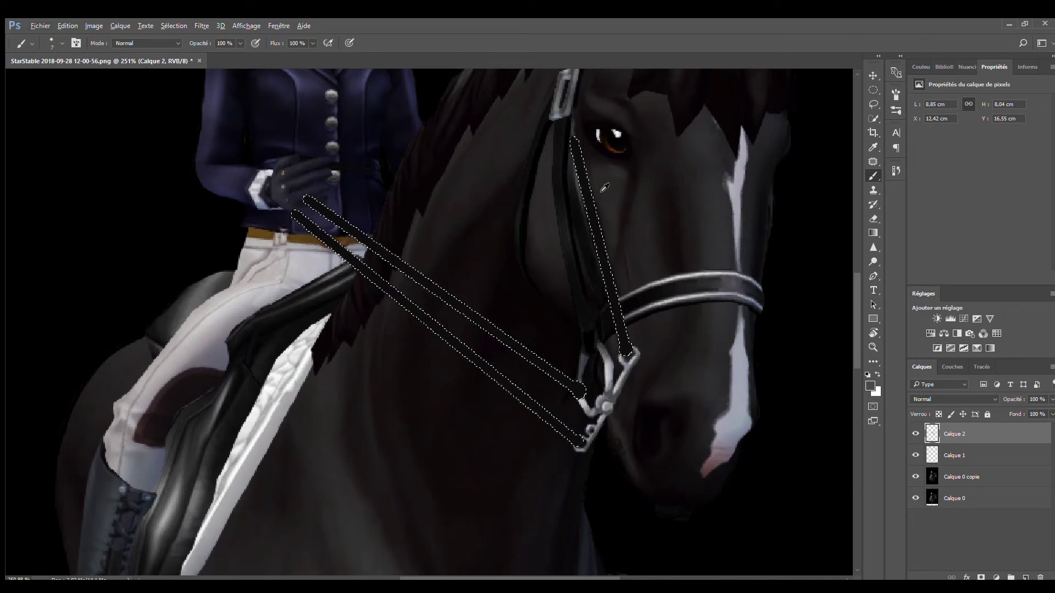
key(alt+bracketleft)
key(alt+bracketleft)
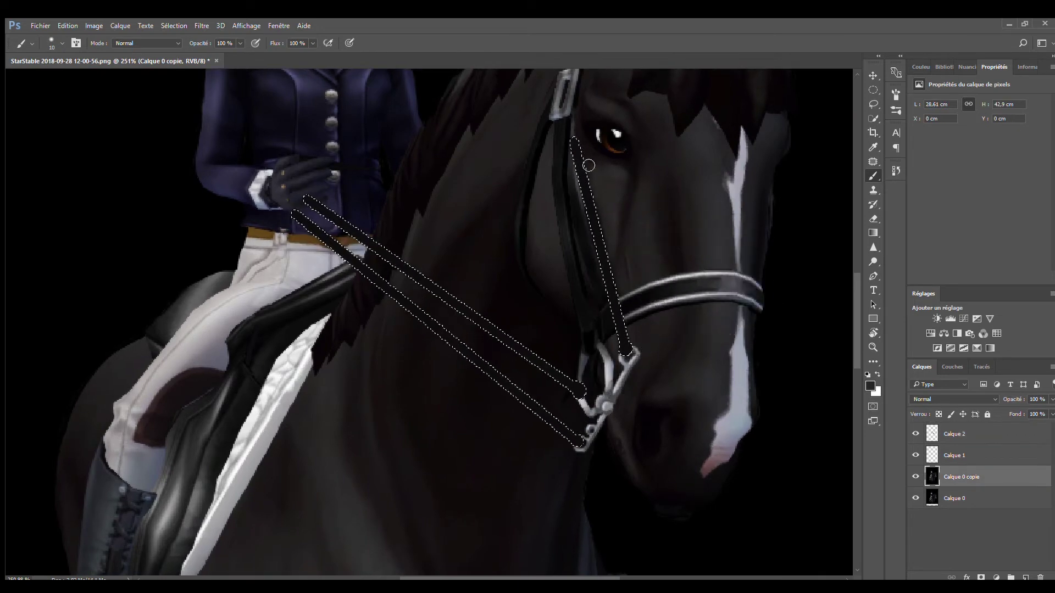
key(alt+bracketright)
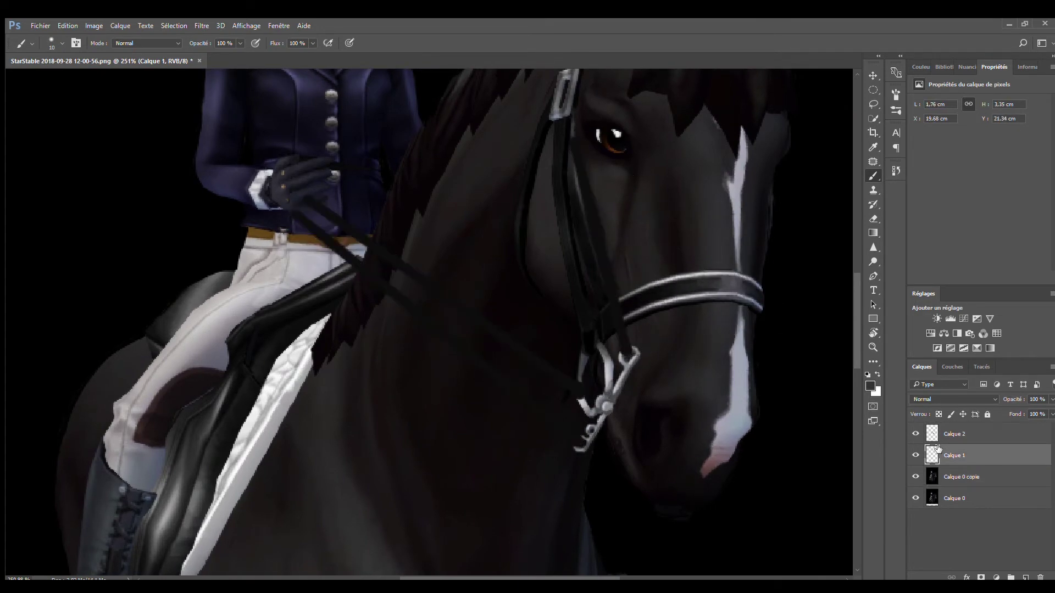
drag(933, 437, 928, 423)
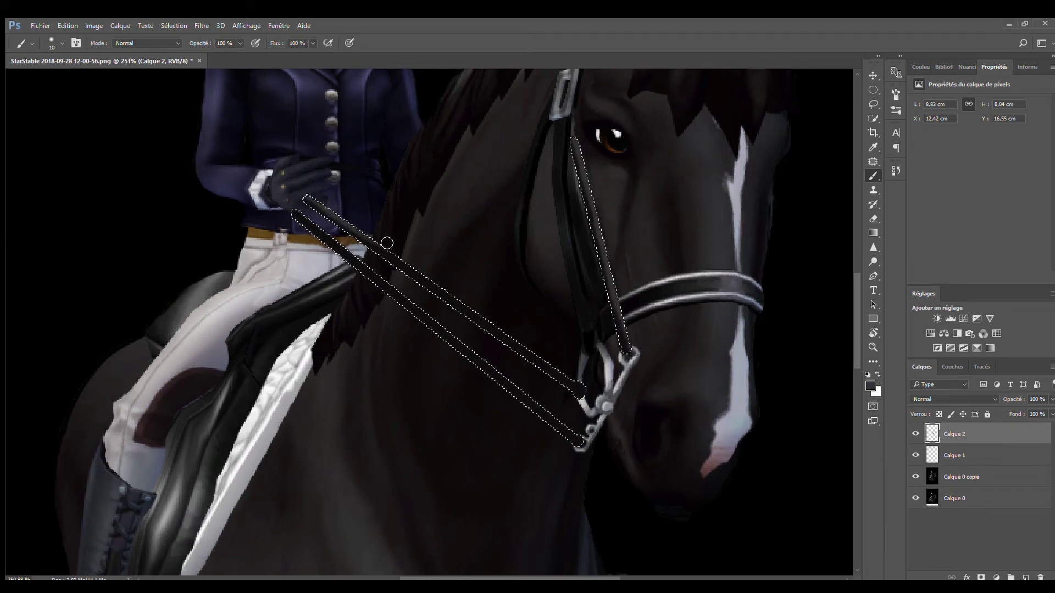
scroll(560, 377, up, 8)
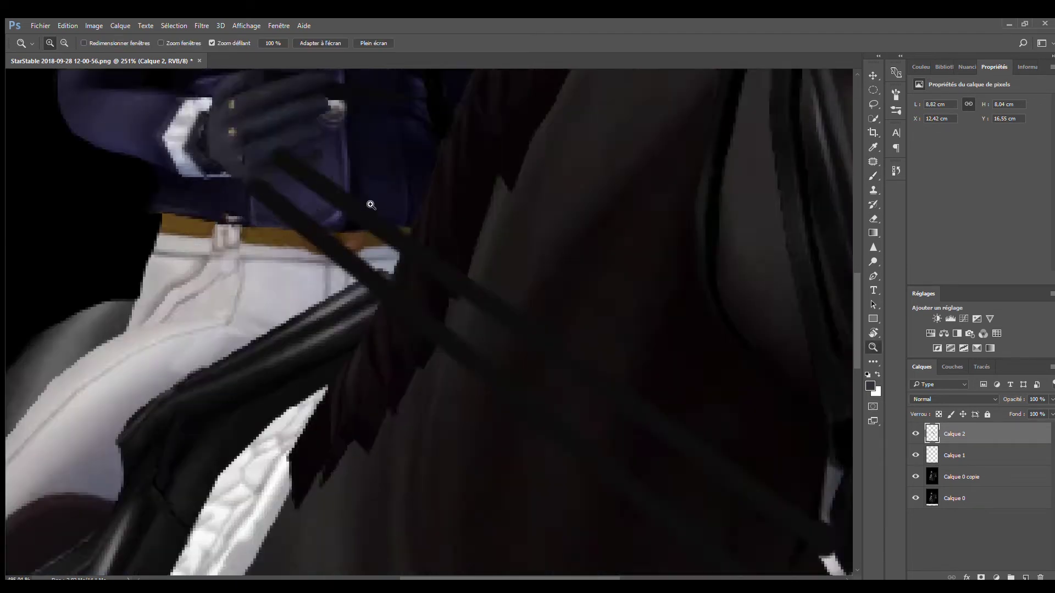
scroll(414, 285, left, 10)
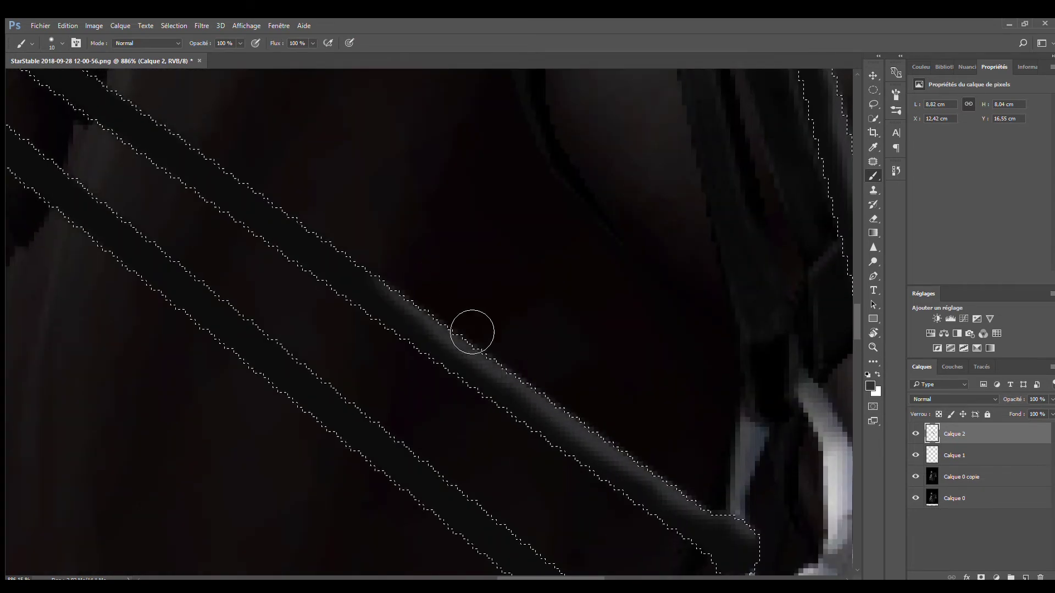
scroll(311, 207, up, 8)
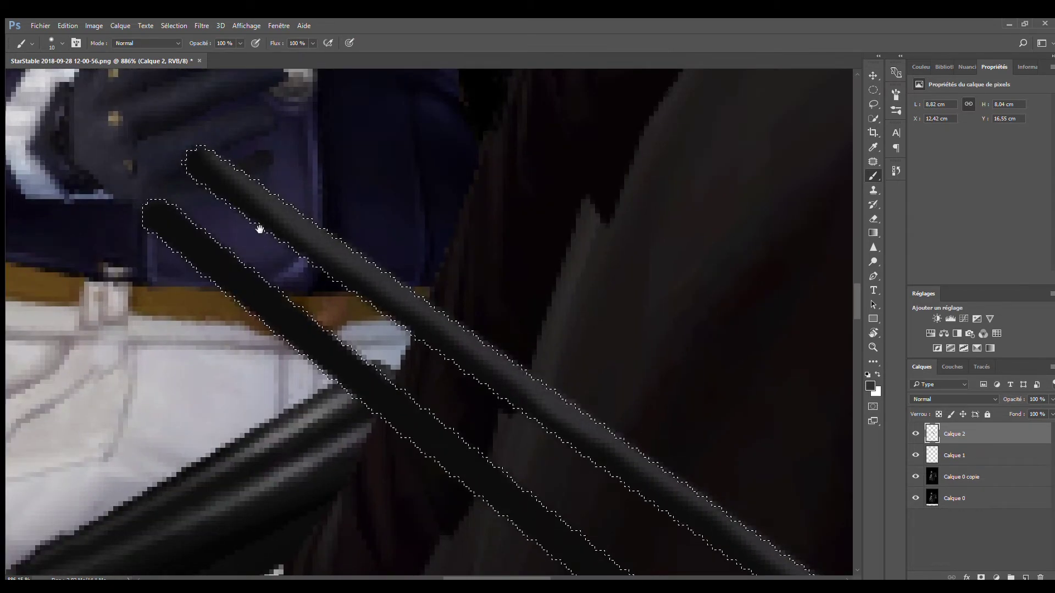
scroll(482, 405, down, 5)
scroll(354, 271, right, 8)
Paint grey folded-back strap ends near the bit on both reins and the cheek strap with a 1 px brush
key(bracketleft)
key(bracketleft)
key(bracketleft)
drag(360, 231, 389, 263)
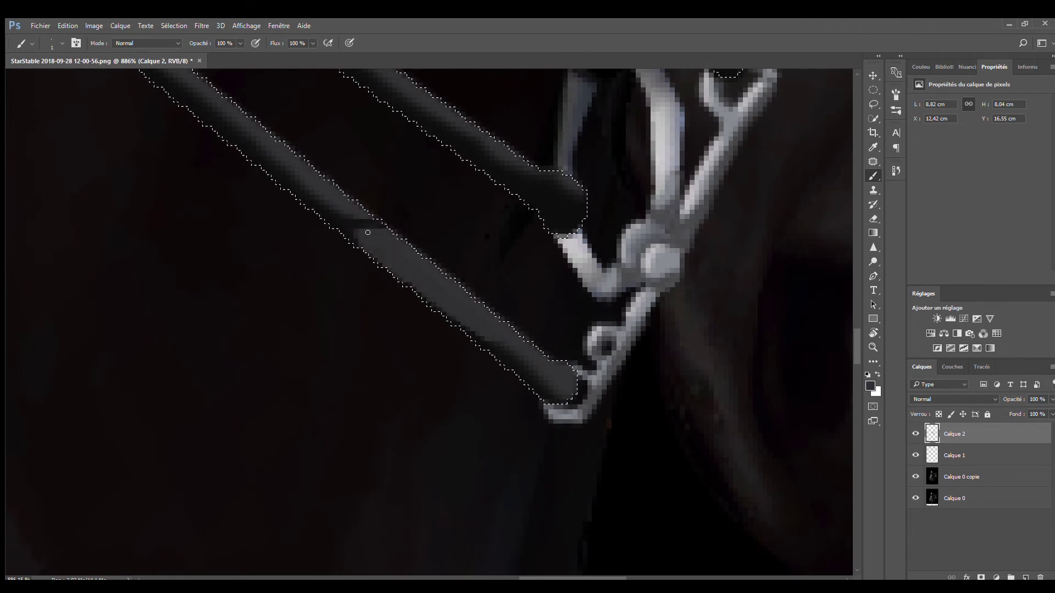
scroll(423, 278, up, 4)
scroll(424, 278, left, 2)
drag(416, 185, 434, 197)
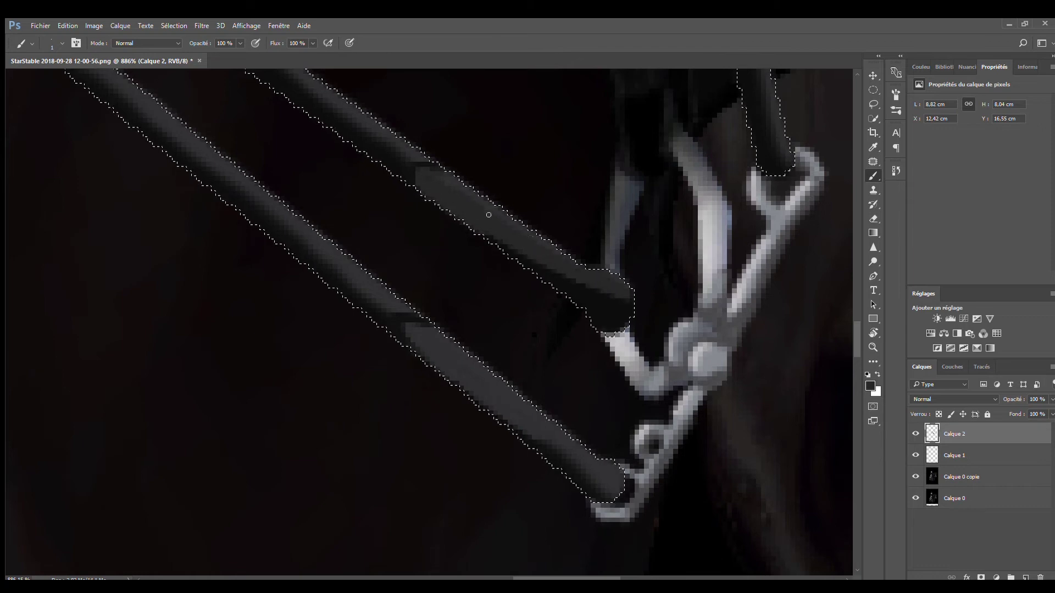
mouse_move(716, 248)
mouse_down()
mouse_move(469, 327)
mouse_move(450, 403)
mouse_up()
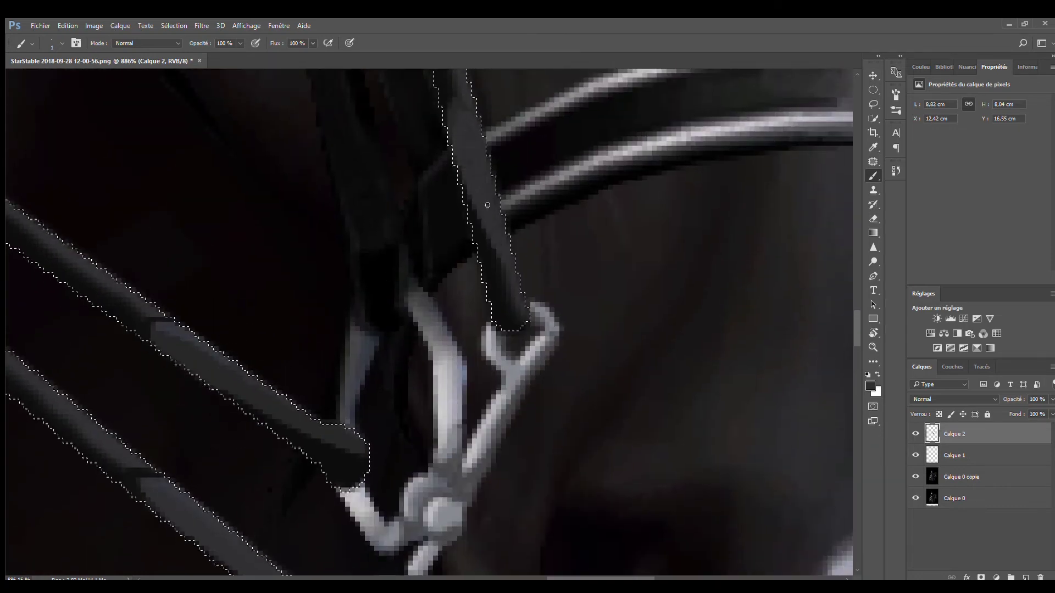
scroll(203, 365, down, 1)
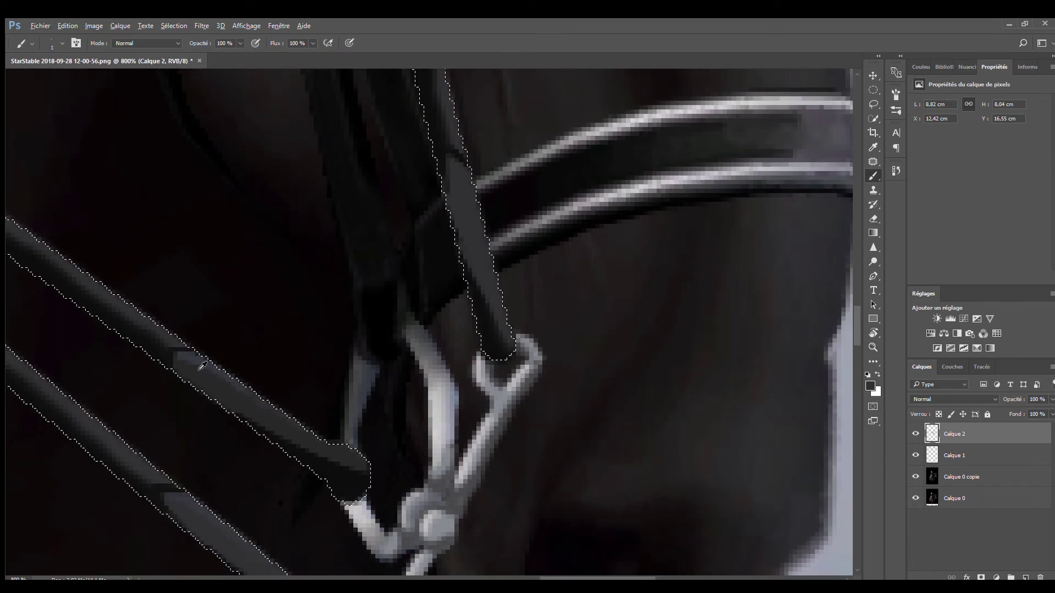
Paint small light grey metal buckles across both reins and the lower cheek strap, close to the bit
scroll(473, 301, down, 3)
scroll(472, 301, left, 1)
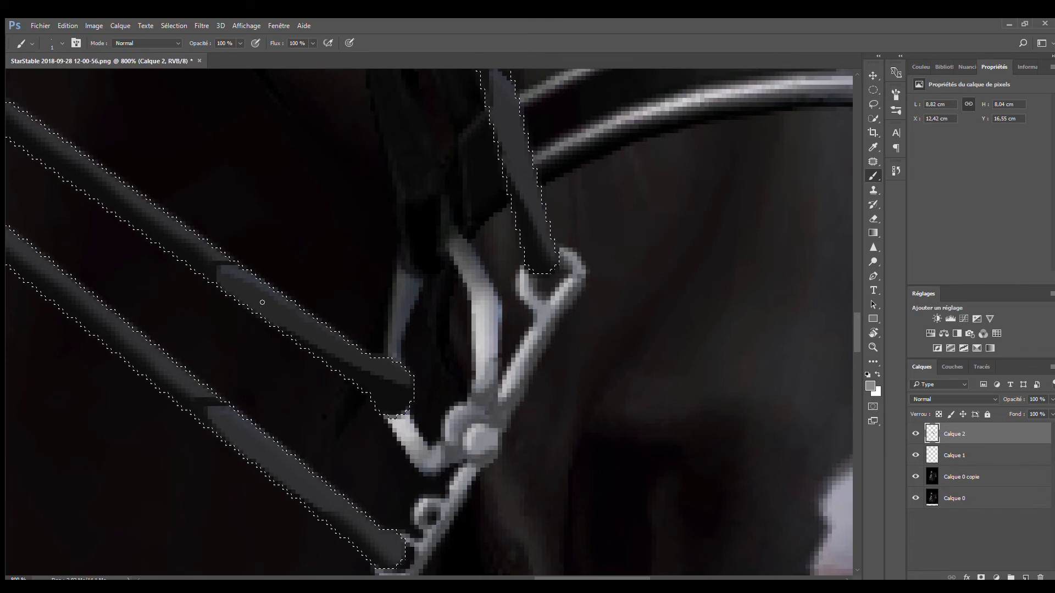
drag(329, 342, 342, 334)
drag(292, 492, 306, 471)
drag(321, 508, 344, 499)
mouse_move(506, 180)
mouse_down()
mouse_move(501, 147)
mouse_move(544, 208)
mouse_up()
mouse_move(508, 177)
mouse_down()
mouse_move(533, 168)
mouse_move(544, 209)
mouse_up()
drag(322, 344, 338, 336)
drag(293, 491, 308, 474)
key(d)
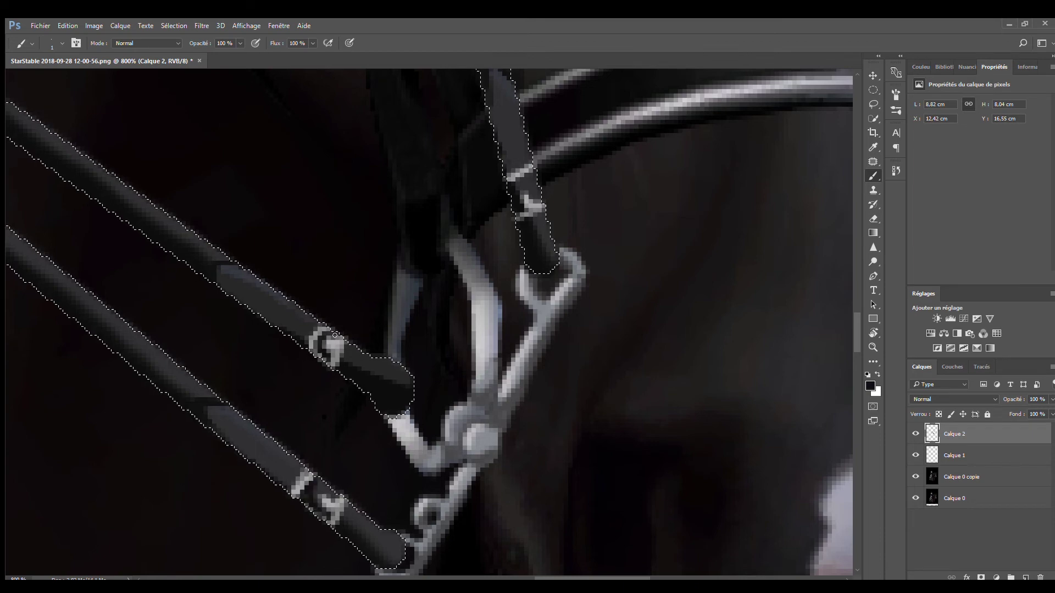
Paint dark keeper loops with bluish grey shading between the buckles and strap tips on the reins and cheek strap
scroll(519, 187, up, 3)
scroll(519, 187, left, 2)
scroll(394, 482, down, 2)
scroll(394, 482, left, 2)
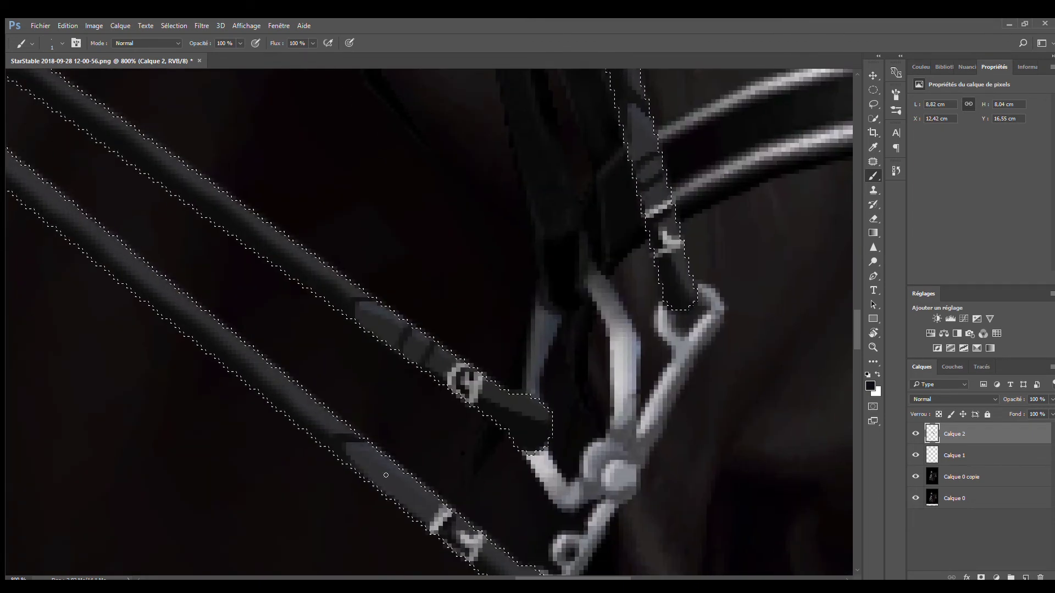
click(396, 484)
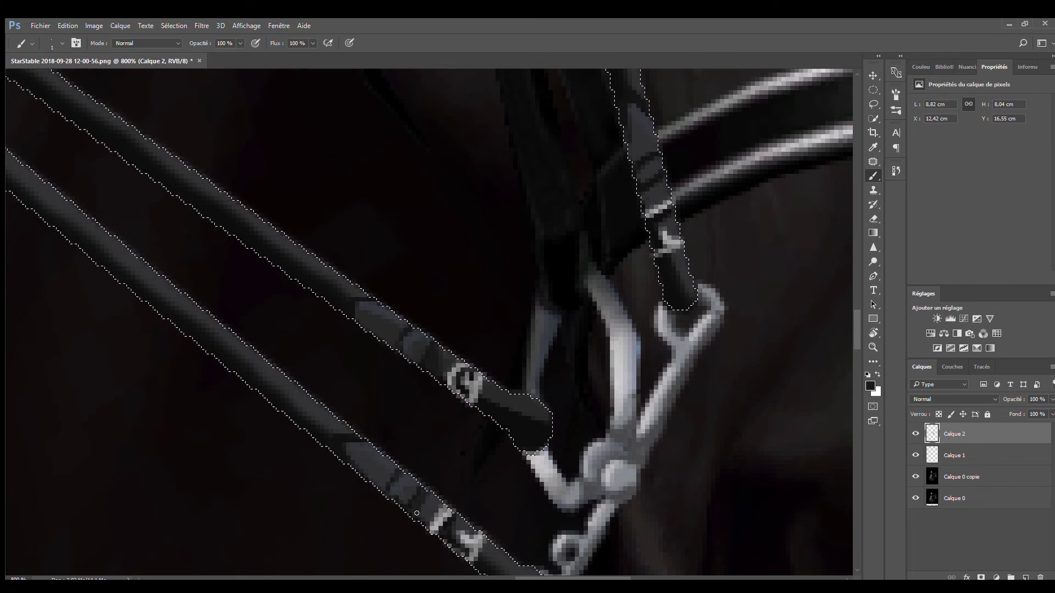
scroll(499, 335, up, 3)
scroll(499, 335, right, 3)
scroll(528, 332, up, 6)
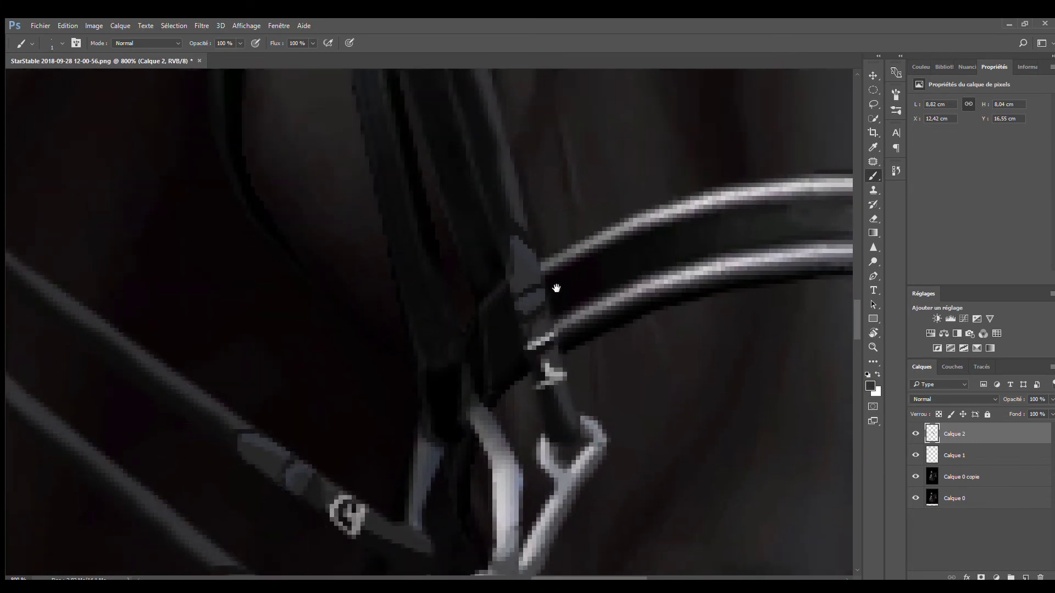
Paint a grey folded strap end with dark keeper loops and a light buckle on the upper cheek strap beside the eye
scroll(480, 280, up, 1)
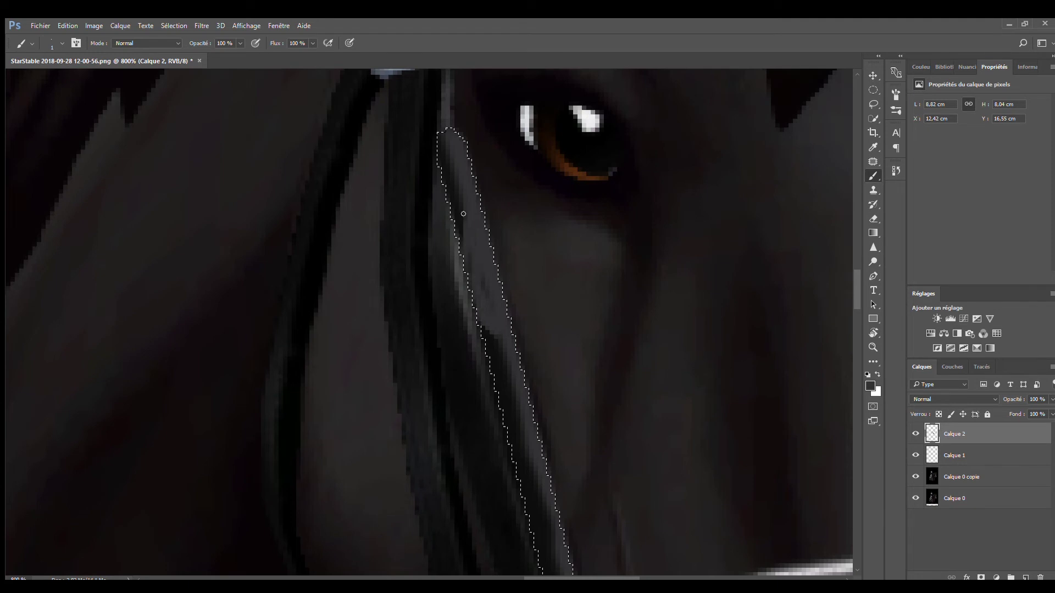
scroll(478, 258, down, 2)
scroll(485, 216, up, 2)
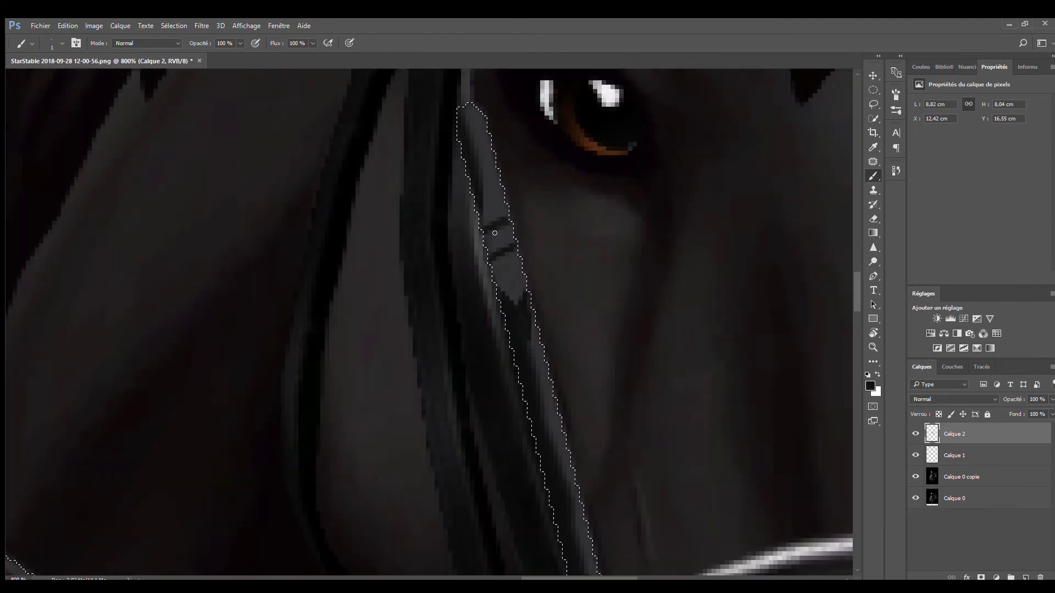
drag(523, 342, 495, 241)
scroll(494, 176, down, 5)
scroll(480, 196, up, 7)
scroll(494, 274, down, 6)
scroll(501, 346, up, 5)
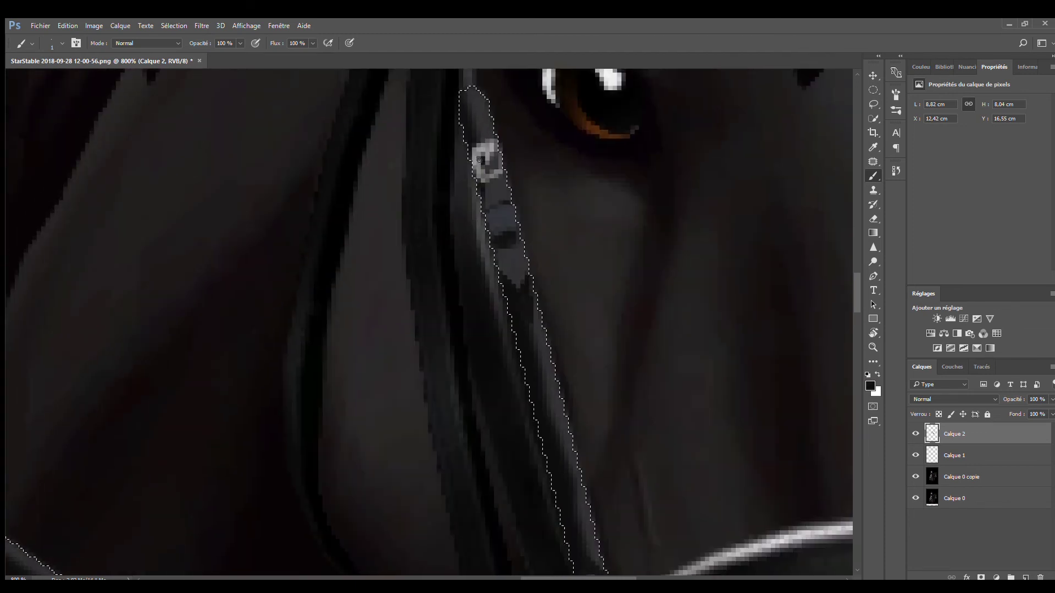
Clear the selection and erase the rein ends overlapping the rider's glove with a 2 px eraser
key(z)
key(ctrl+0)
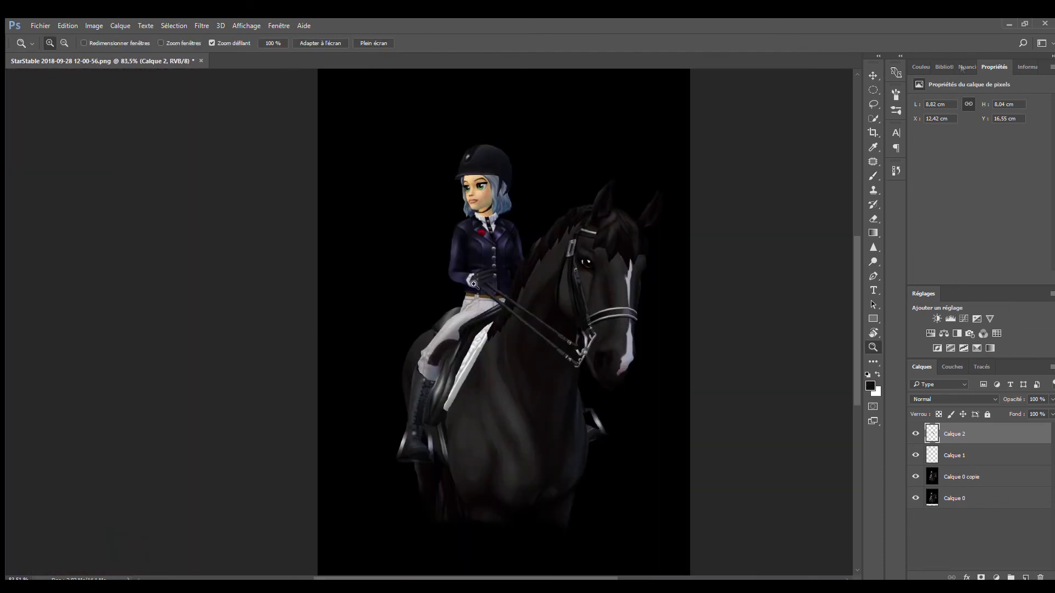
drag(481, 300, 479, 316)
key(e)
scroll(414, 391, up, 3)
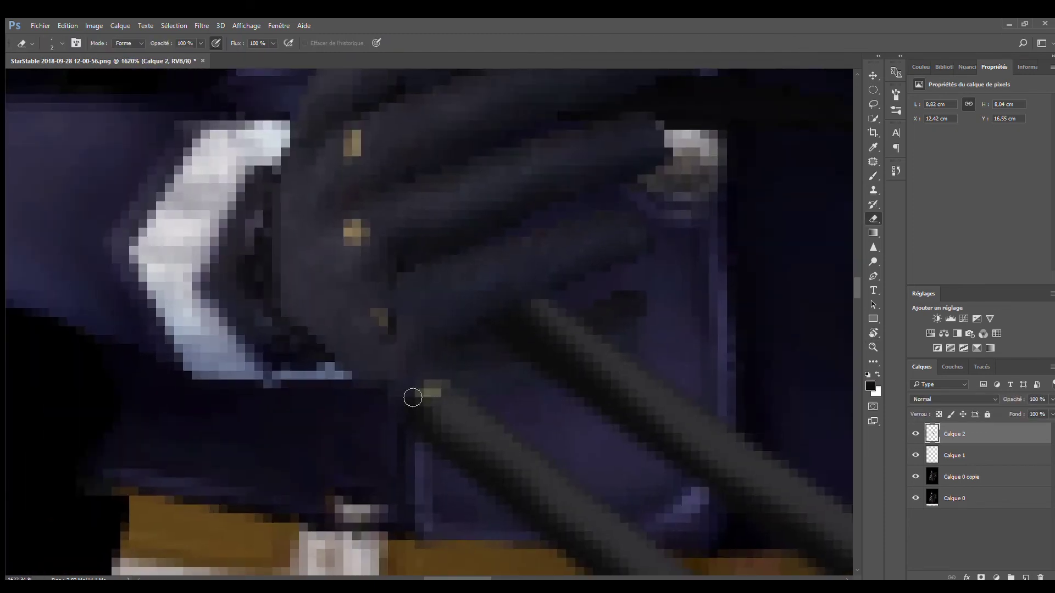
scroll(440, 403, down, 3)
Paint two black rein sections from the top of the glove to the mane and shade their length dark grey with a 2 px brush
key(b)
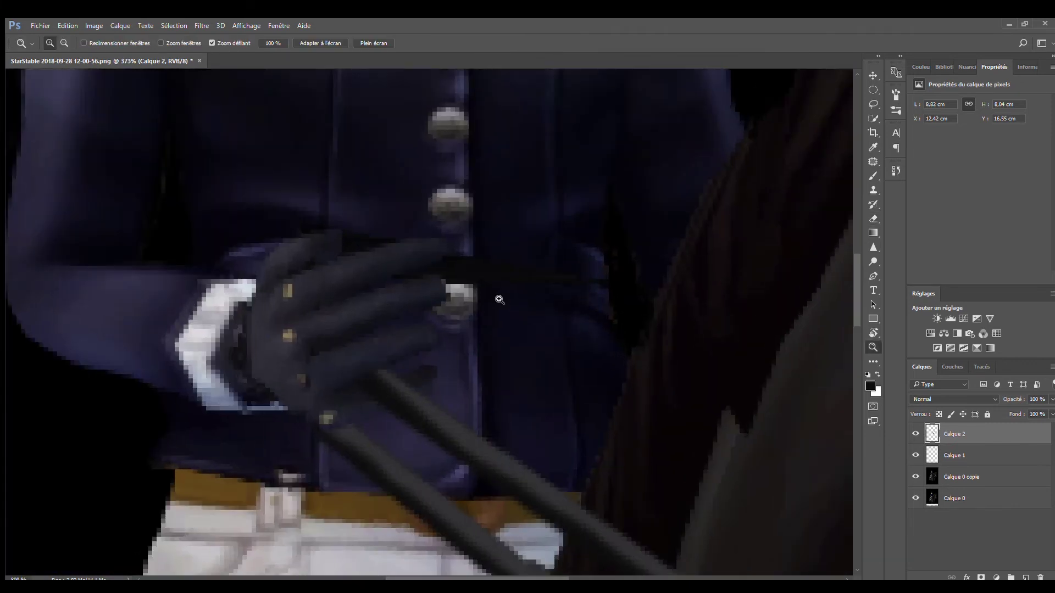
key(ctrl+shift+d)
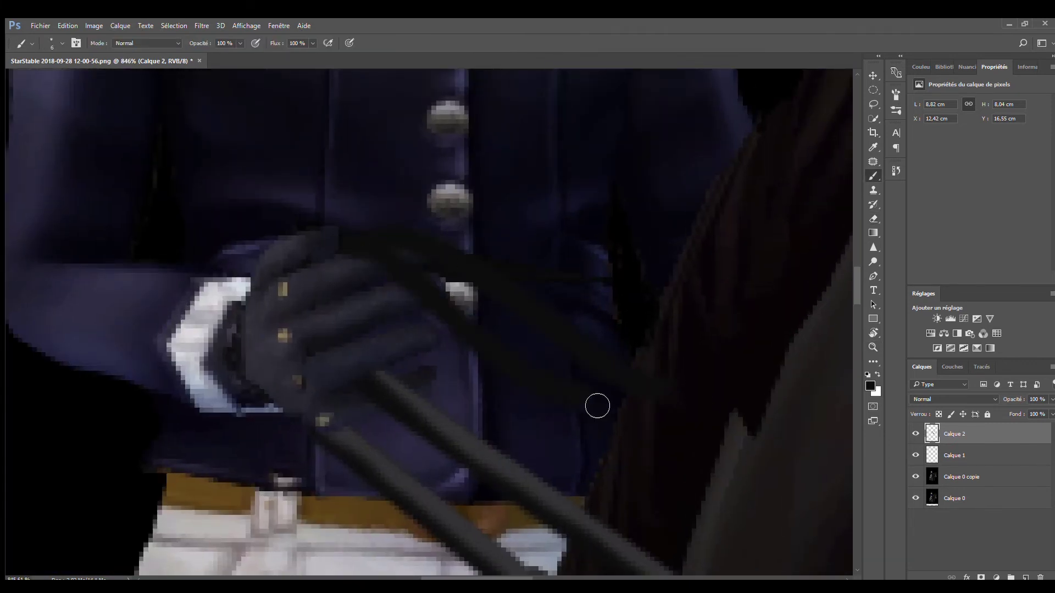
key(bracketleft)
key(bracketleft)
key(bracketleft)
key(bracketleft)
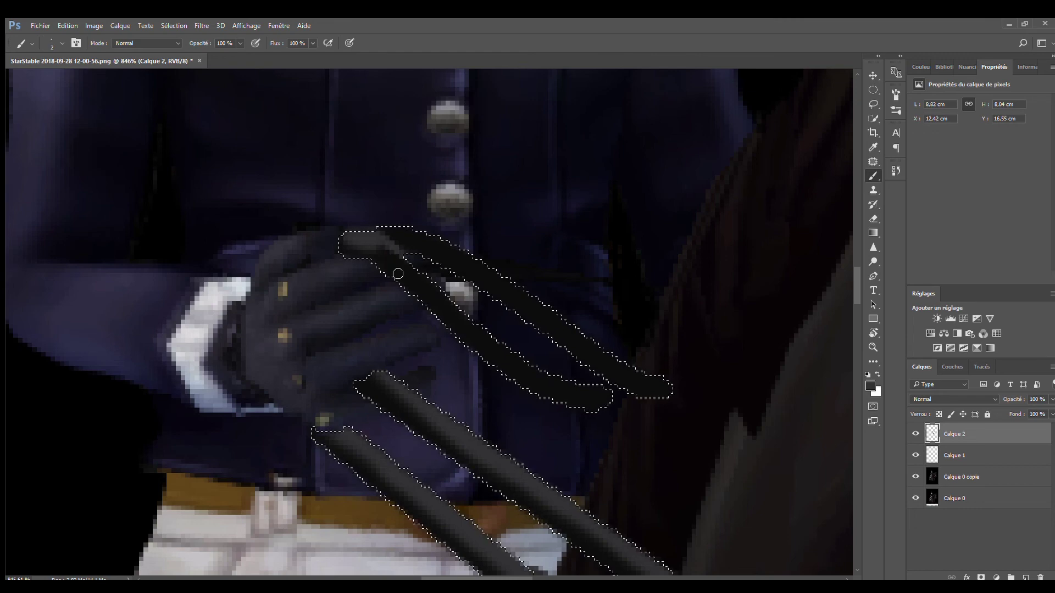
drag(400, 273, 607, 391)
drag(398, 236, 632, 367)
key(ctrl+d)
key(e)
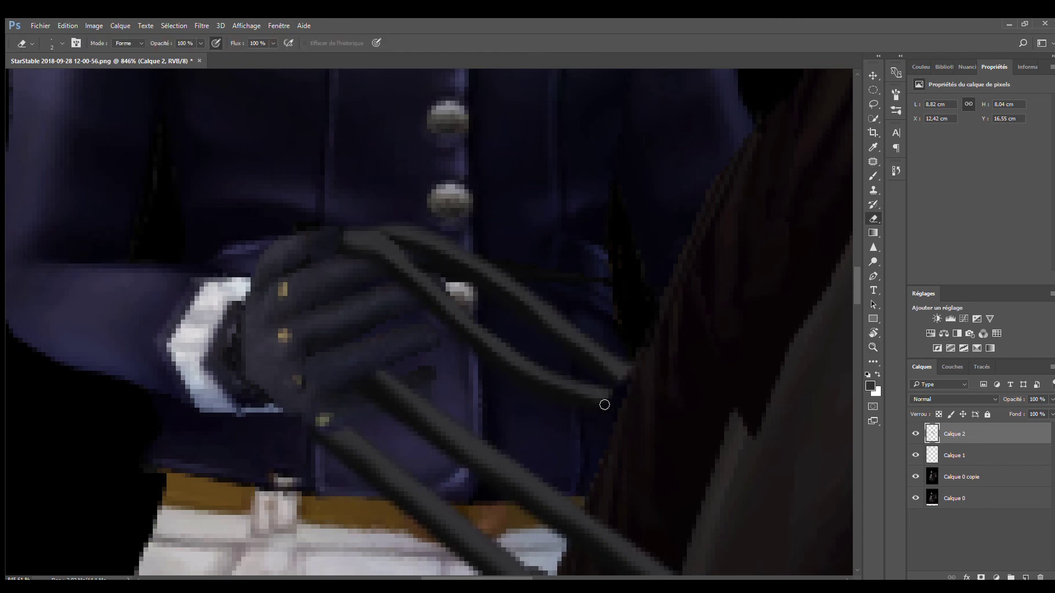
Trim the upper rein's end around the bit ring with a 2 px eraser
scroll(605, 405, down, 10)
scroll(631, 379, up, 10)
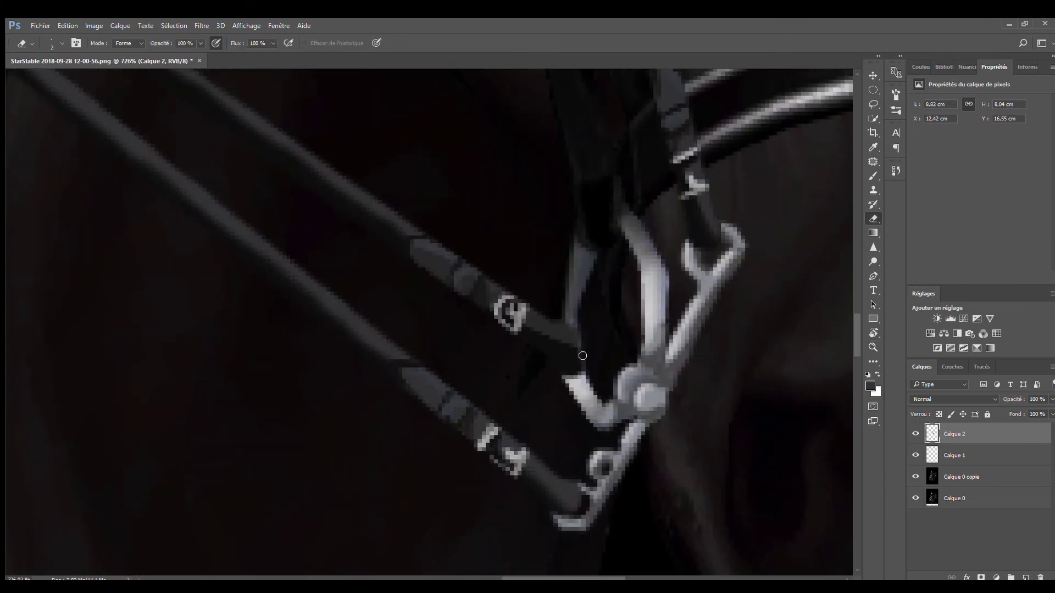
drag(569, 357, 574, 345)
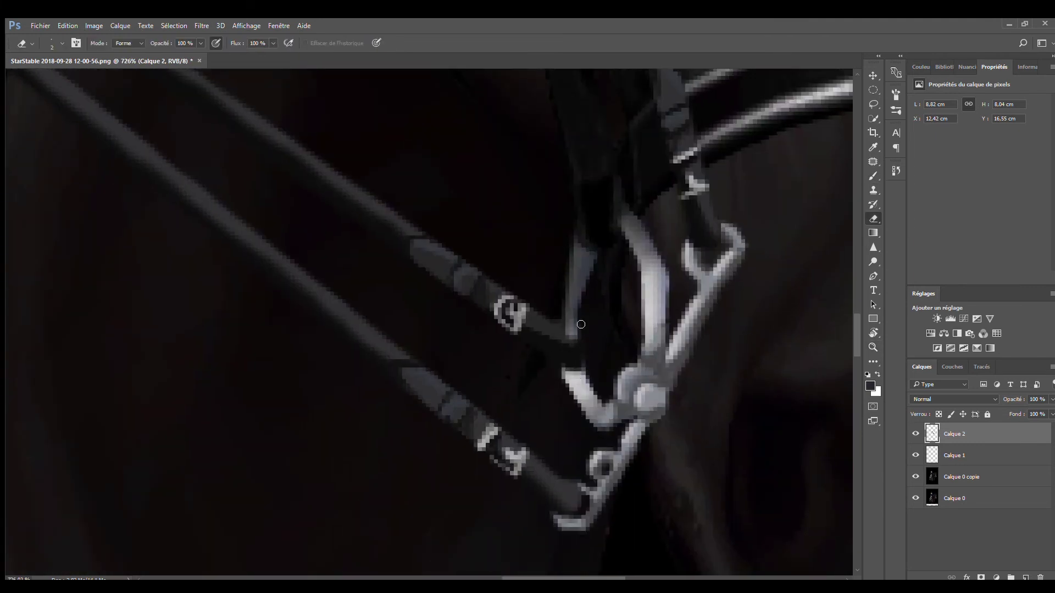
scroll(577, 318, down, 4)
key(z)
scroll(600, 313, down, 5)
Add a Levels adjustment layer above all layers and adjust its input levels
click(951, 542)
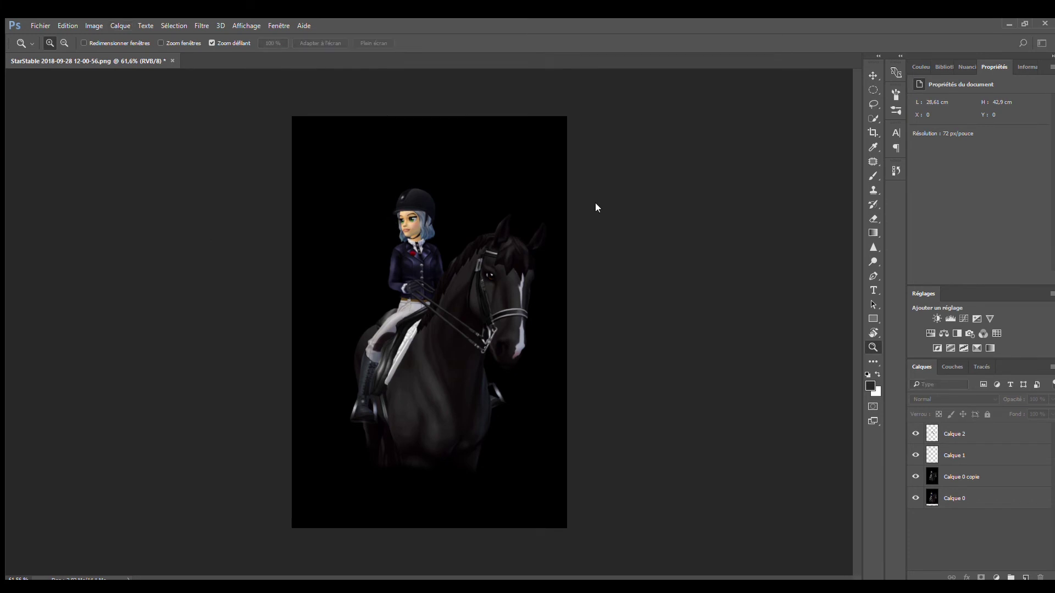
click(950, 319)
drag(1032, 180, 1004, 176)
Add a Color Balance adjustment with midtones -9, -6 and -1, and a warming (85) Photo Filter at 12 % density
click(351, 87)
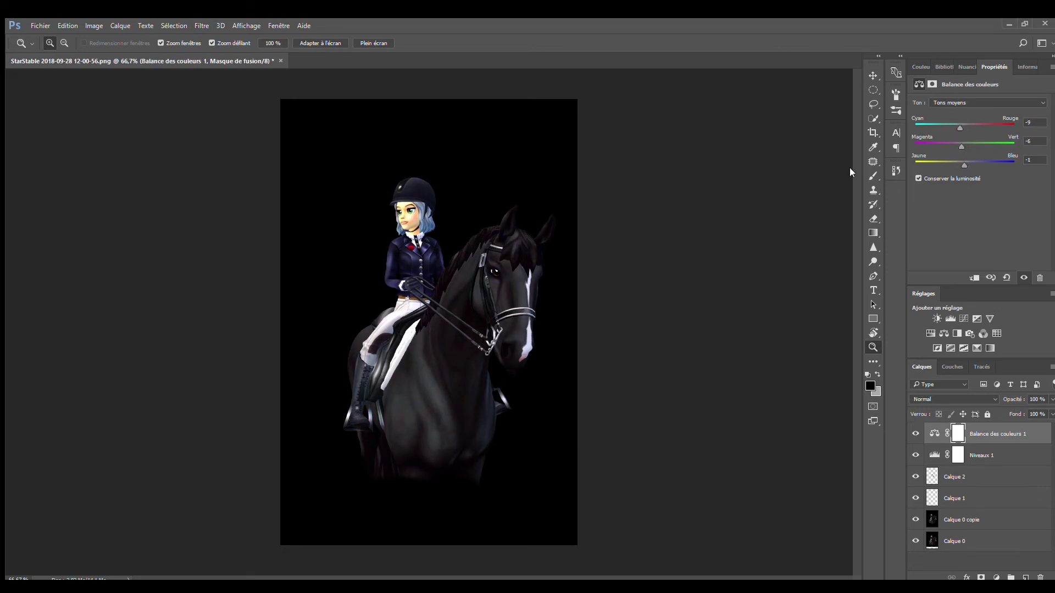
key(Return)
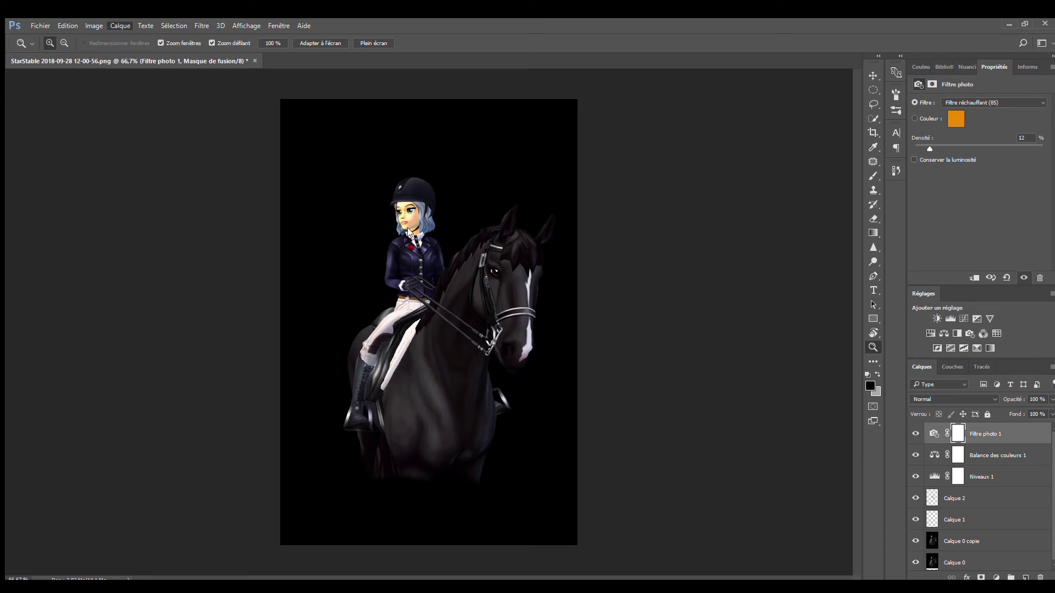
Add a Curves adjustment with a shadow point at input 67, output 76 and a second upper point, and hide the layer
click(964, 319)
drag(945, 222, 950, 215)
mouse_move(994, 163)
mouse_down()
mouse_move(971, 198)
mouse_move(996, 170)
mouse_up()
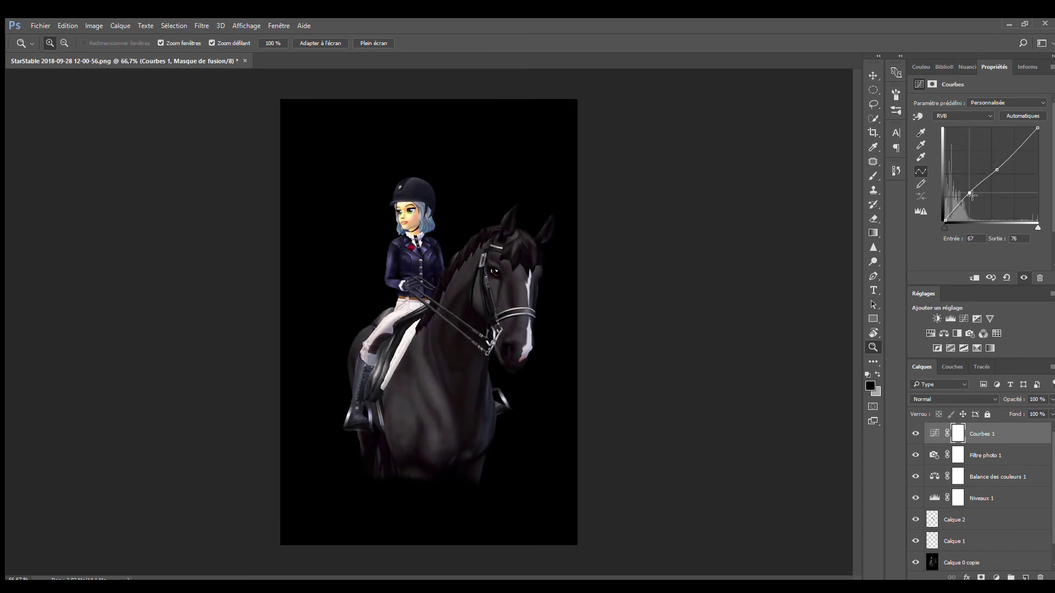
click(916, 433)
Duplicate the layer Calque 0 copie for retouching with a 315 px Dodge tool on midtones at 16 % exposure
key(alt+comma)
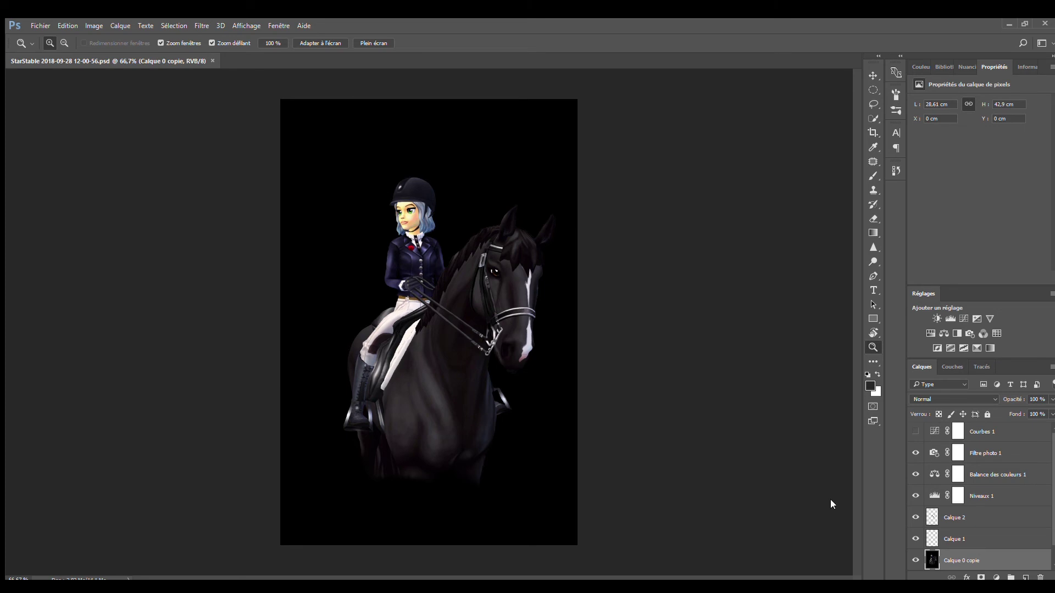
key(o)
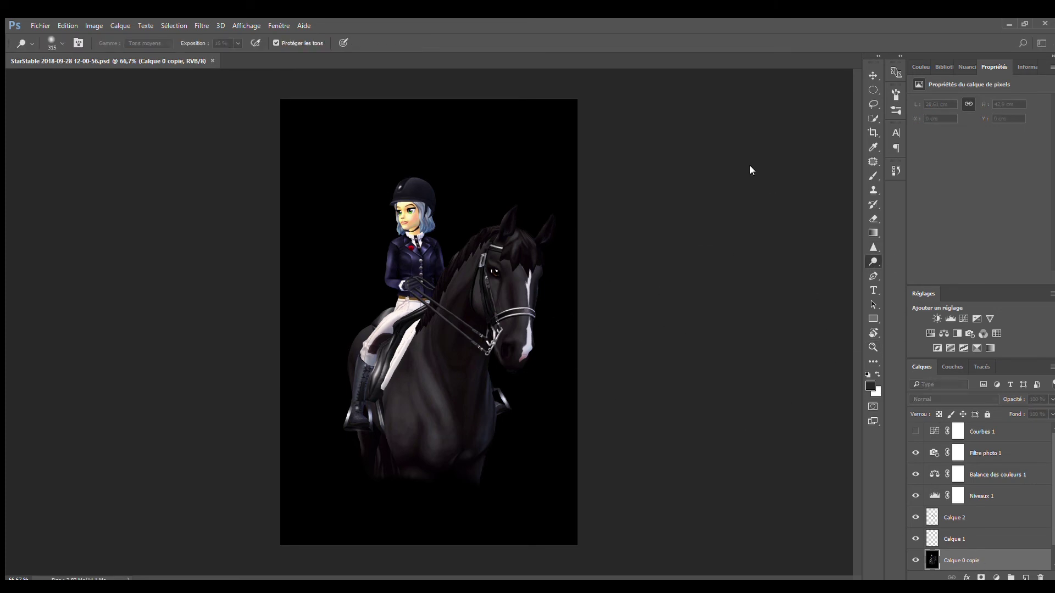
key(ctrl+j)
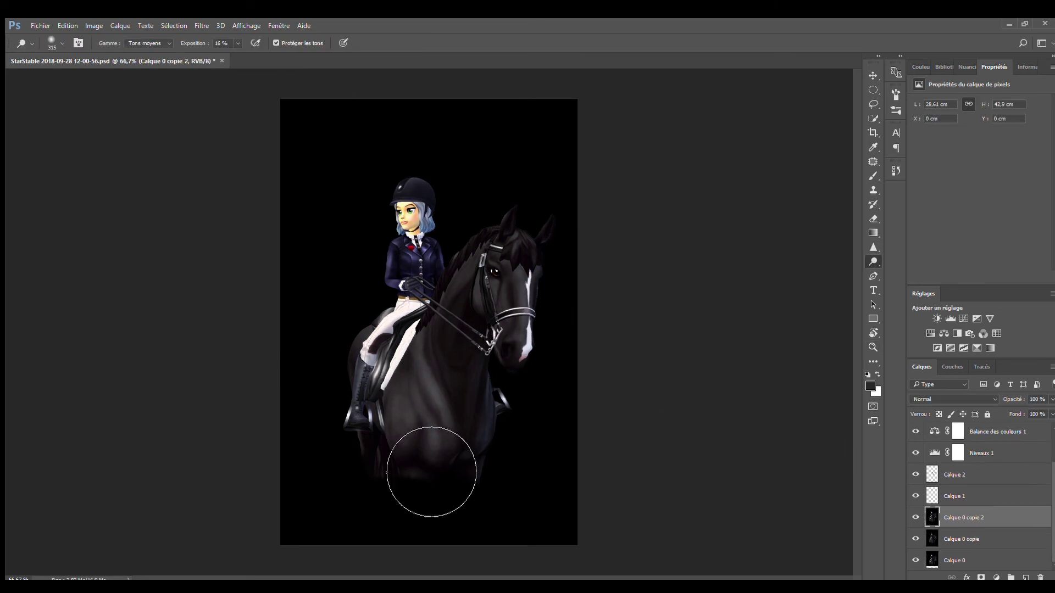
scroll(534, 283, up, 10)
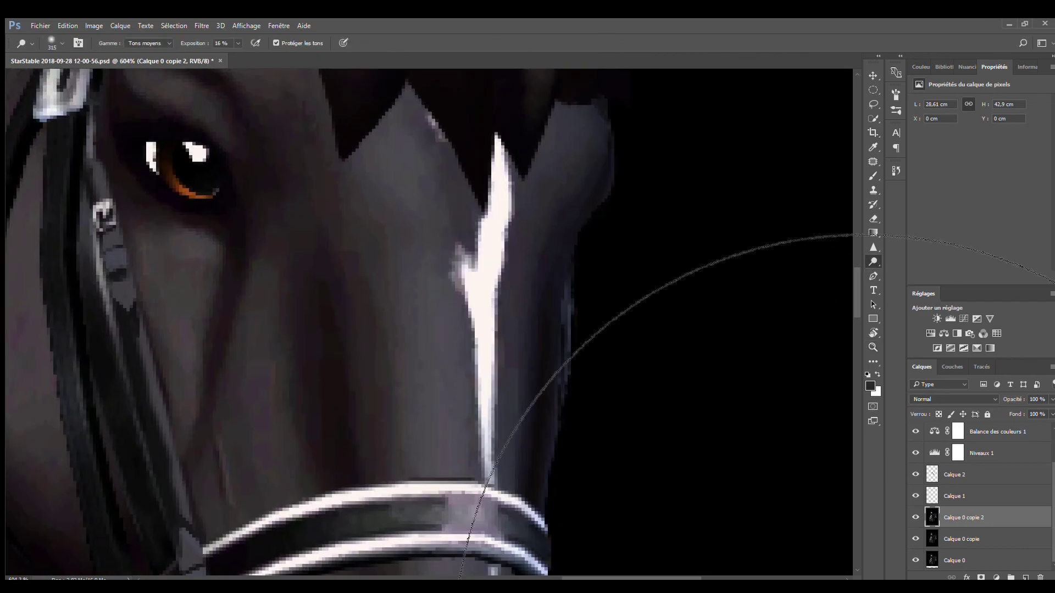